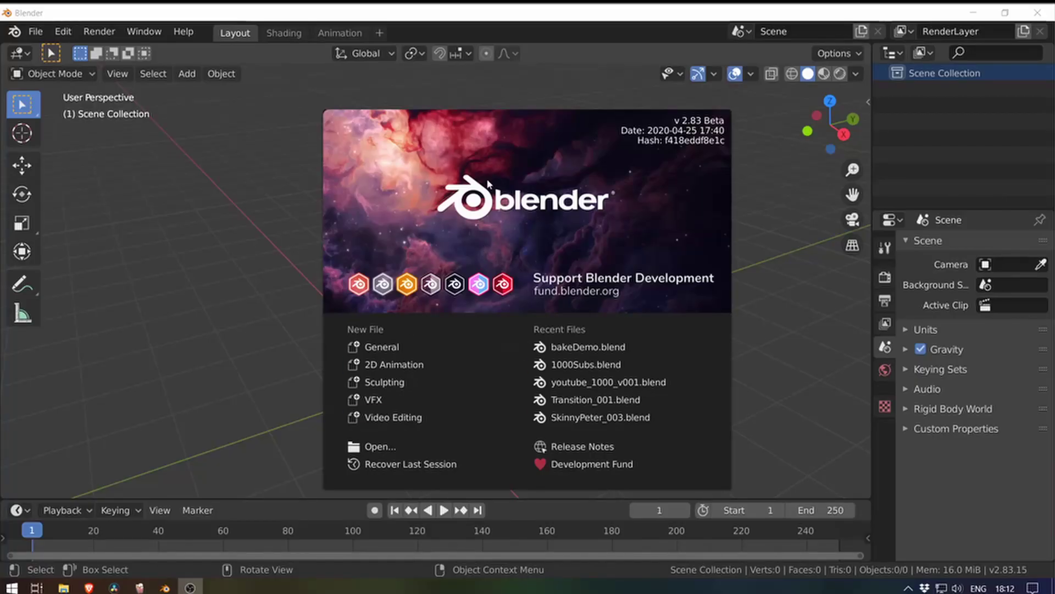
Step: Start a new 2D Animation file and switch the drawing brush to Pen
click(403, 366)
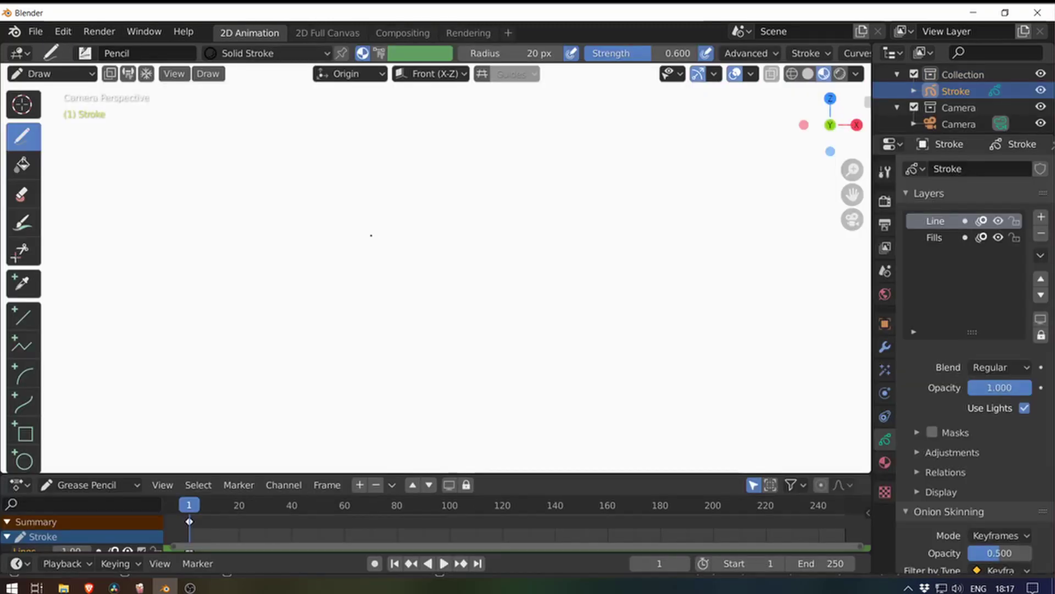
key(n)
click(861, 130)
click(764, 212)
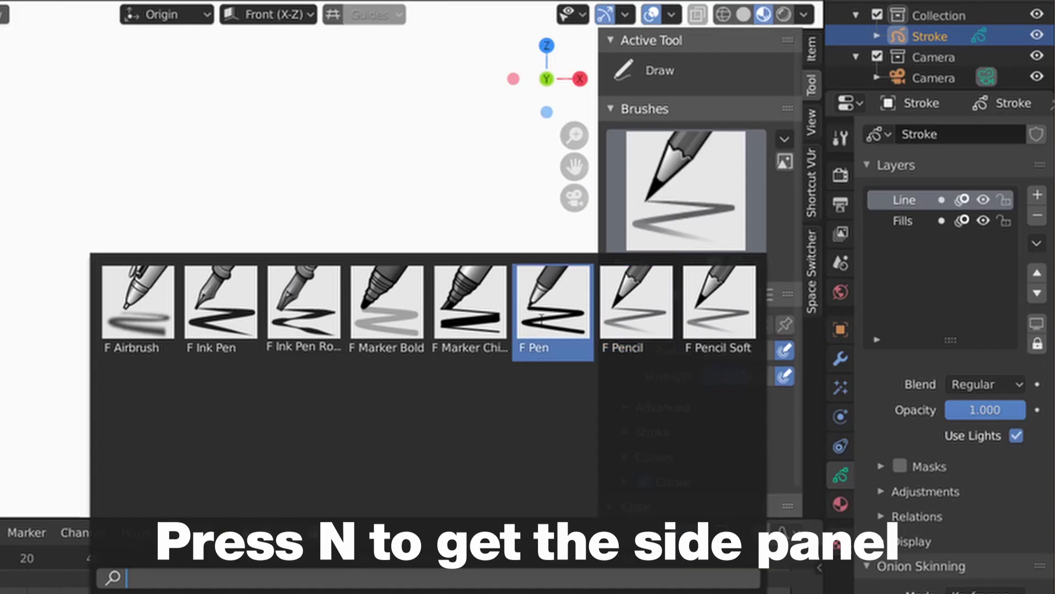
click(541, 318)
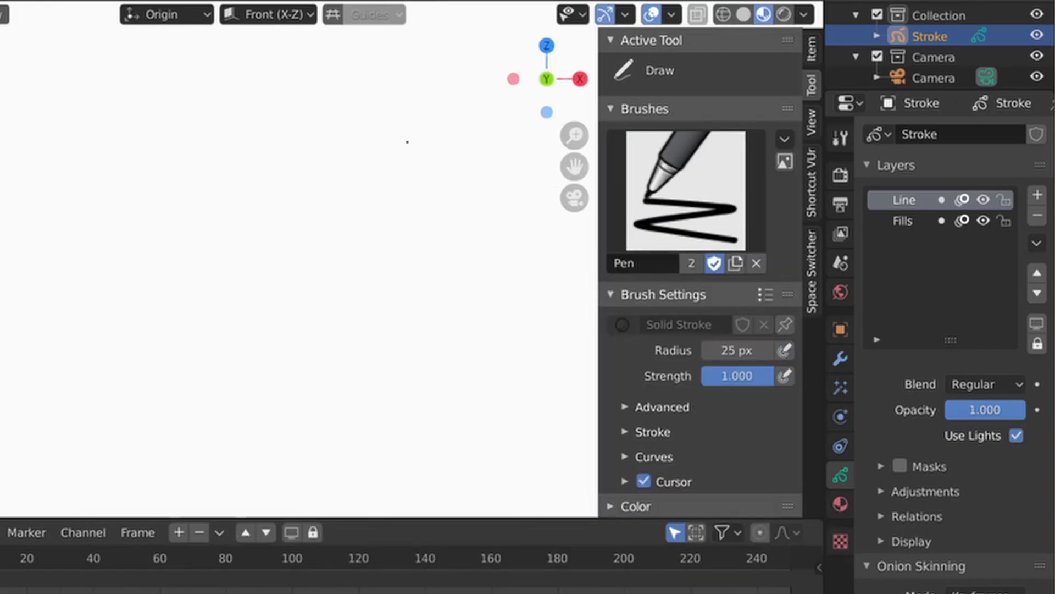
key(n)
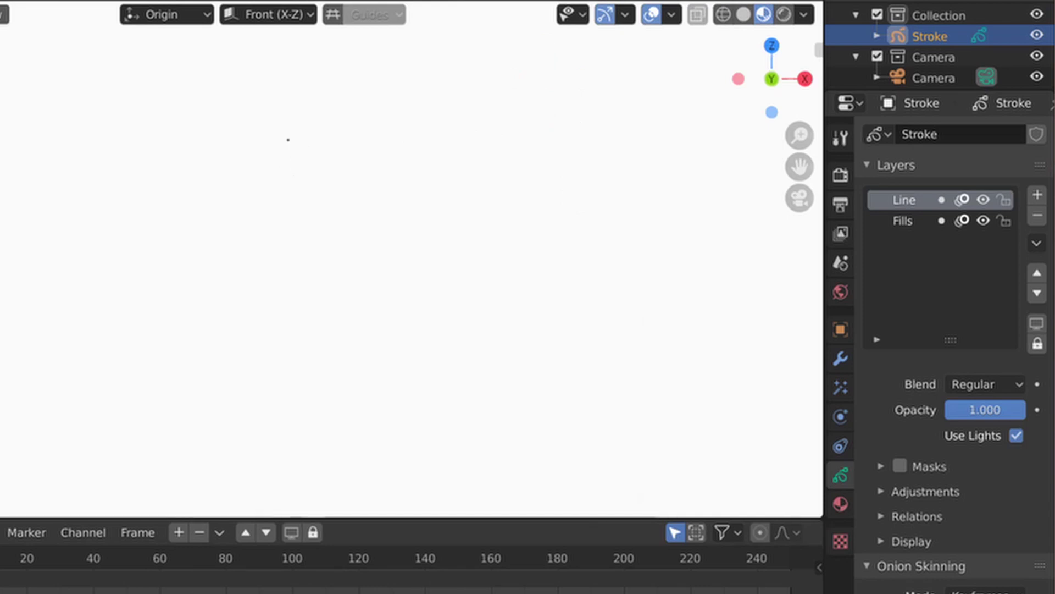
Step: Draw the smiley: a round face outline, an eye line and a smile
mouse_move(288, 140)
mouse_down()
mouse_move(277, 414)
mouse_move(381, 418)
mouse_move(465, 377)
mouse_move(525, 230)
mouse_up()
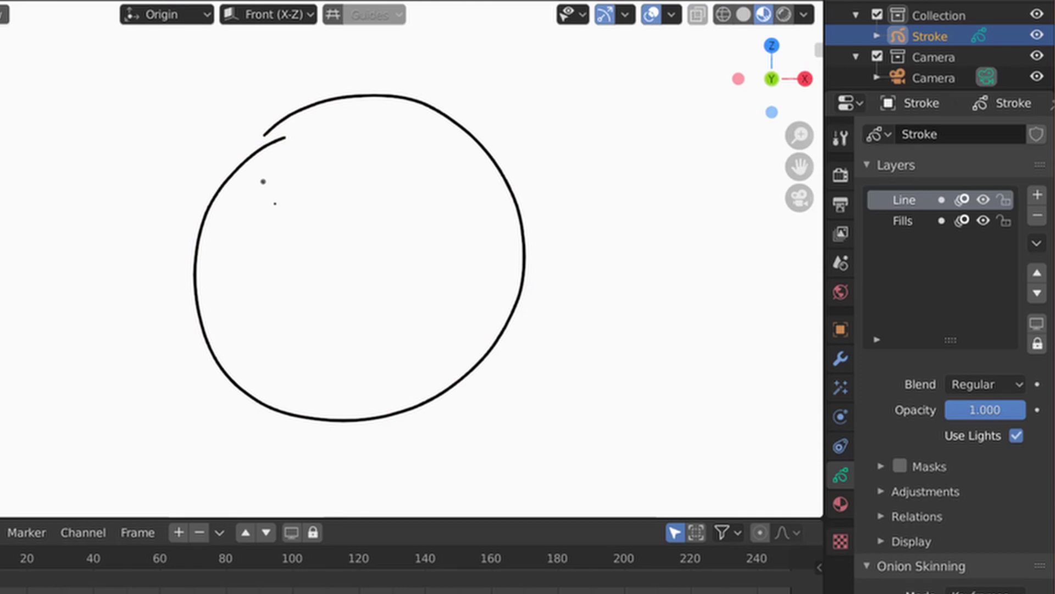
drag(307, 157, 318, 248)
mouse_move(261, 328)
mouse_down()
mouse_move(399, 357)
mouse_move(450, 259)
mouse_up()
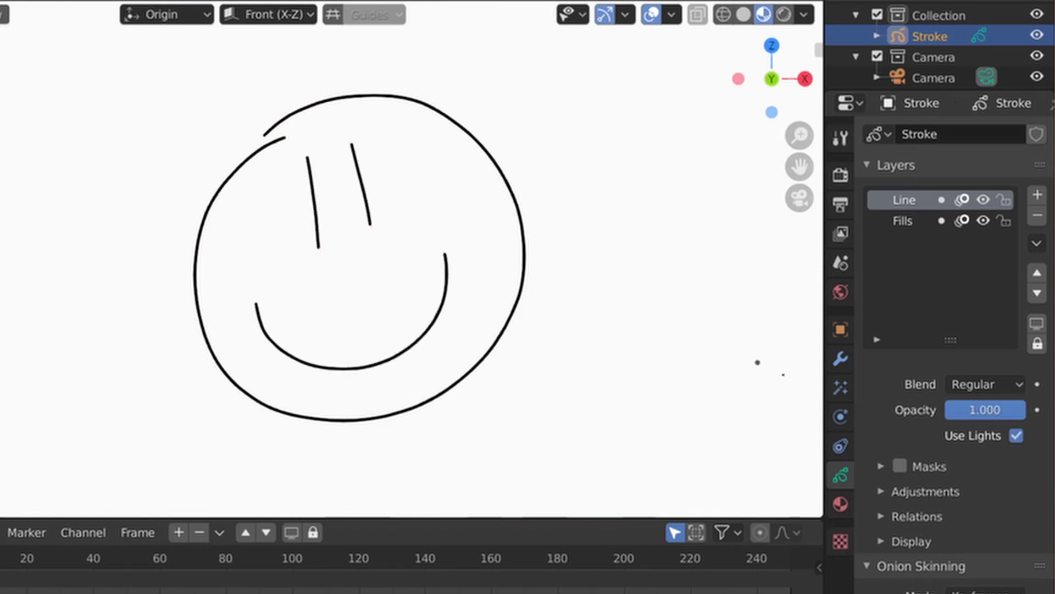
Step: Add a Deform > Noise modifier to the Stroke object and play the animation to preview it
click(840, 360)
click(901, 134)
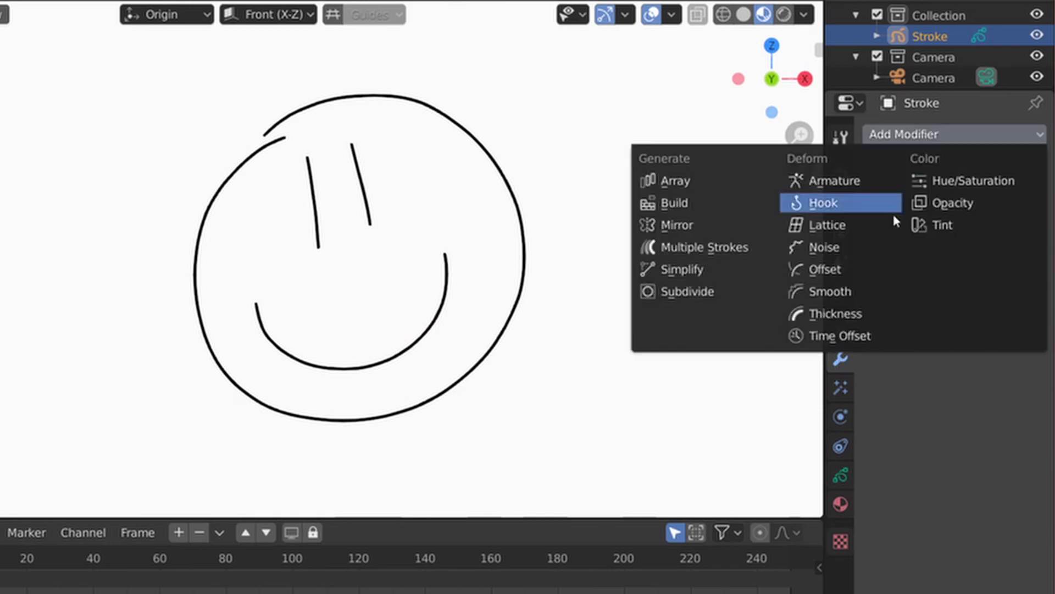
click(814, 245)
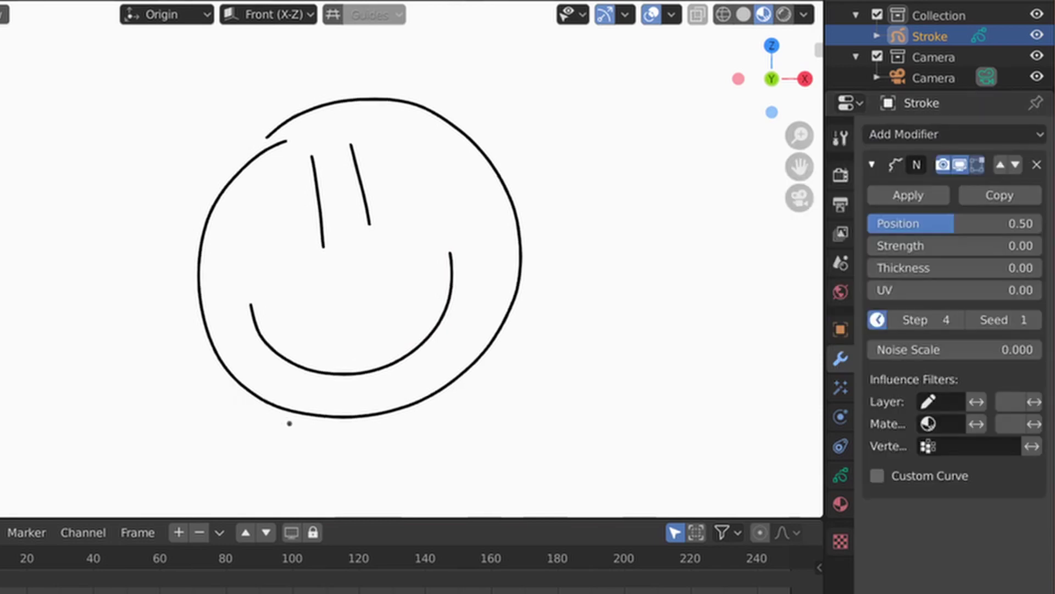
key(space)
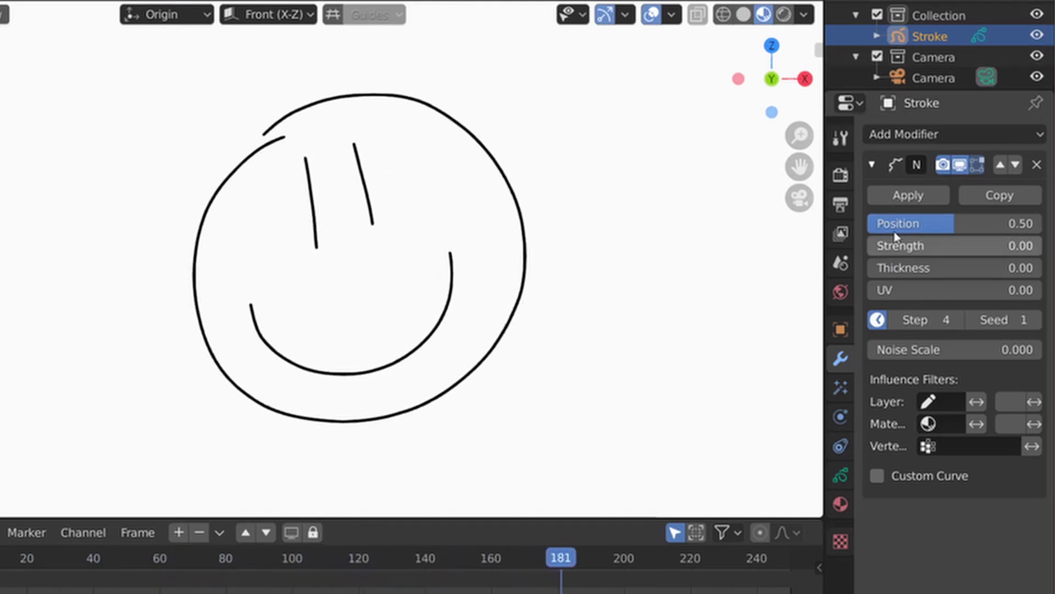
Step: Lower the Noise Position to 0.17 and set Step to 2
drag(939, 226, 884, 235)
click(917, 321)
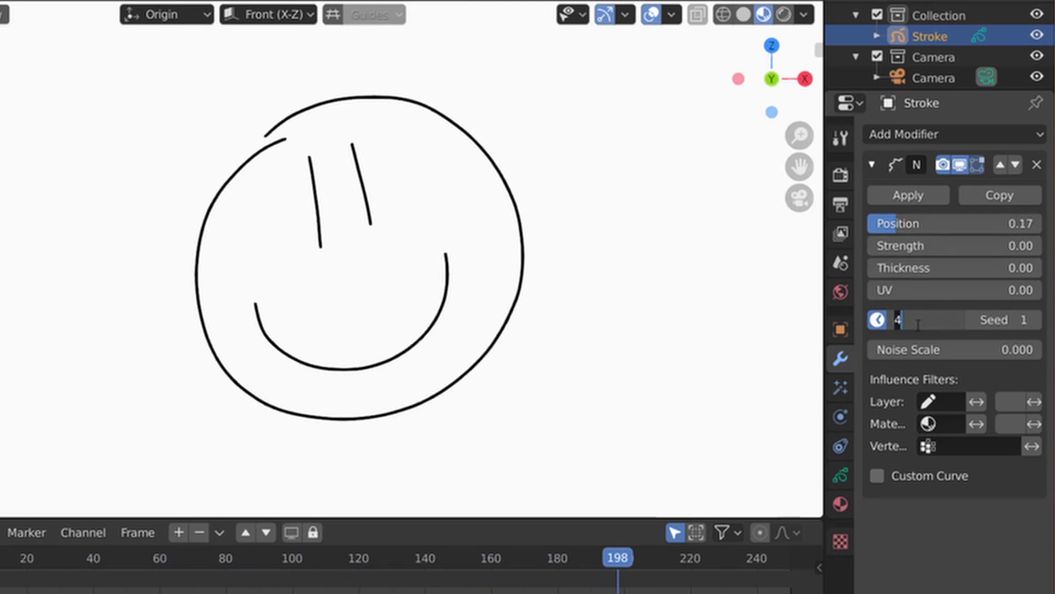
text(2)
key(Return)
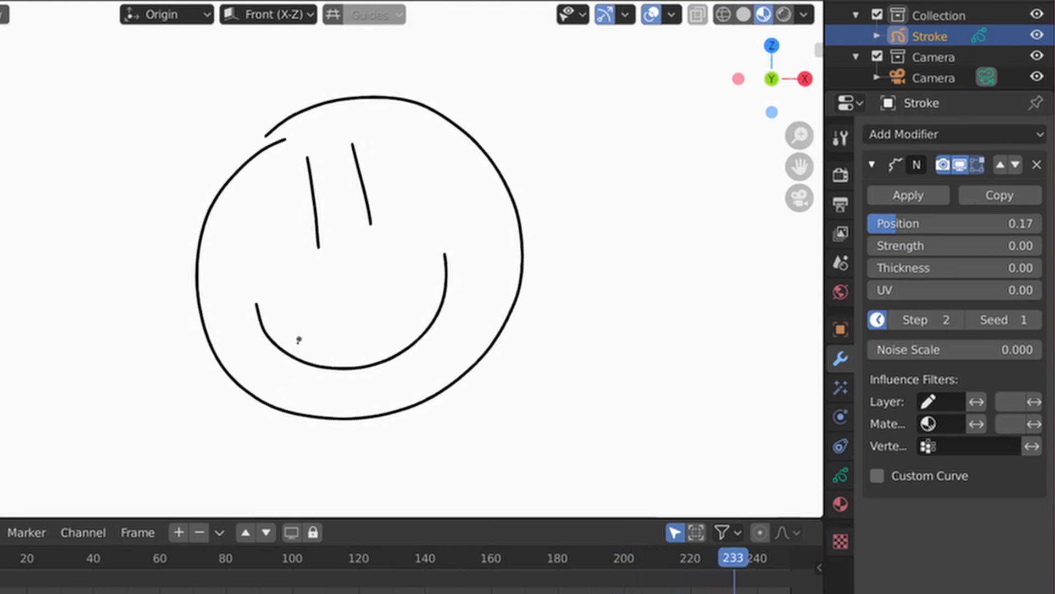
Step: Raise the Noise Strength to 0.31 and Thickness to 0.30, stopping playback
drag(898, 245, 957, 249)
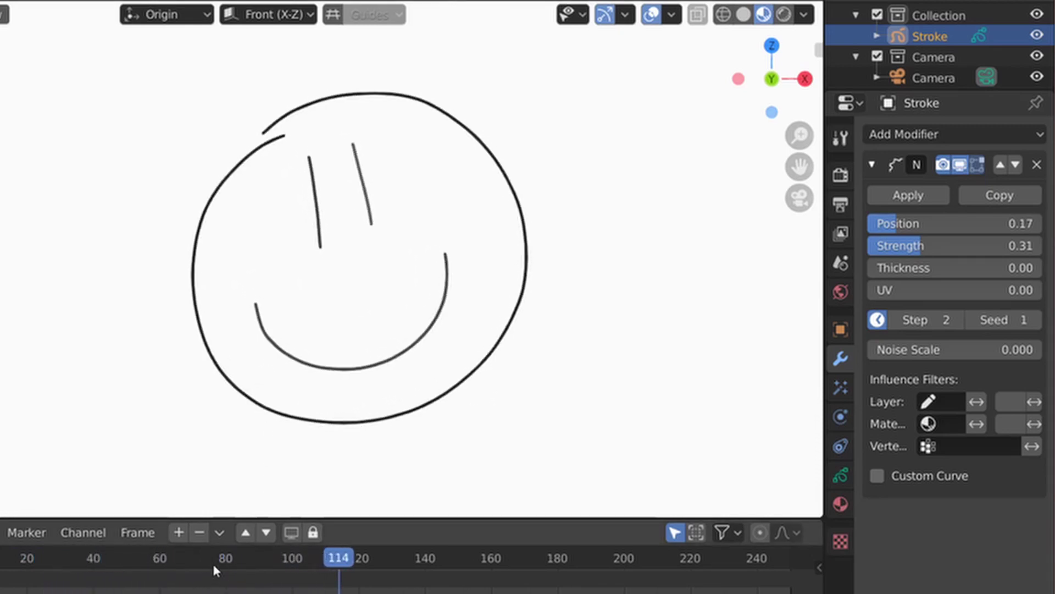
drag(214, 566, 77, 563)
key(Escape)
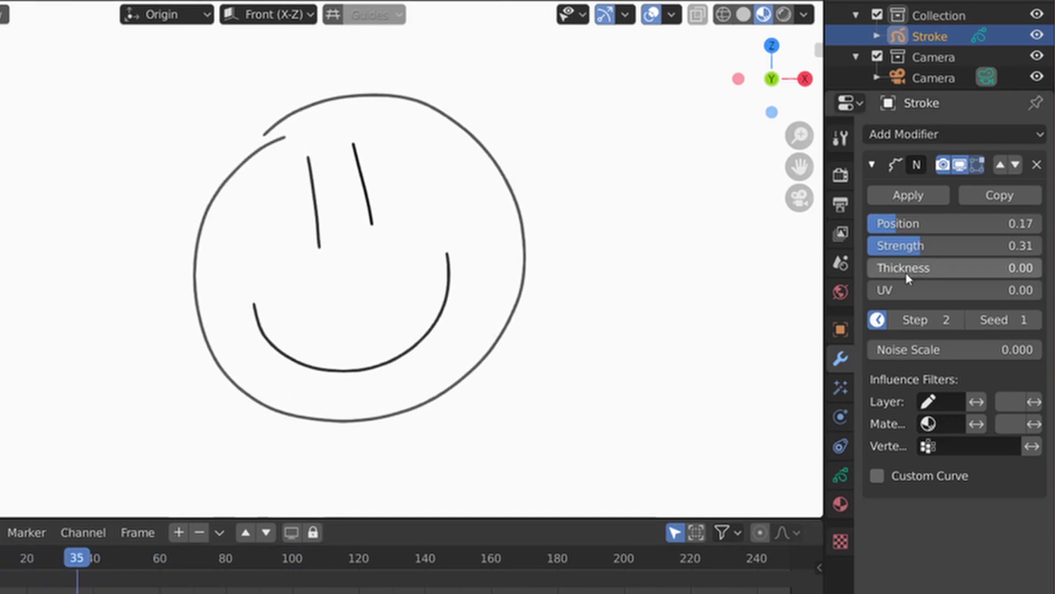
drag(899, 274, 957, 270)
drag(113, 561, 3, 564)
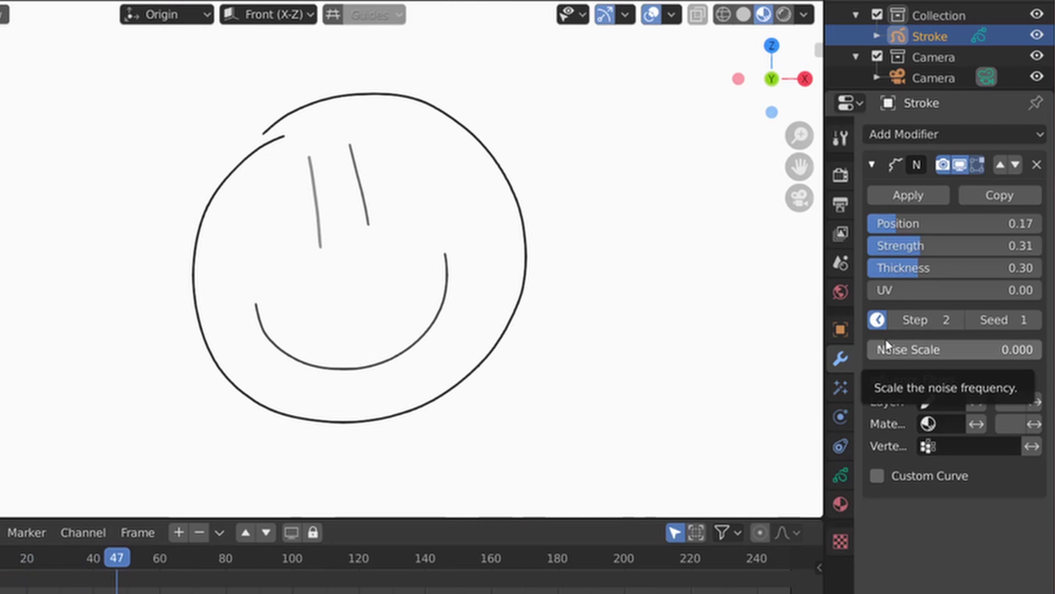
Step: Retune Noise to Position 0.06, Strength 0.39, Thickness 0.15, Step 3, Noise Scale 0.130 during playback
drag(887, 344, 929, 351)
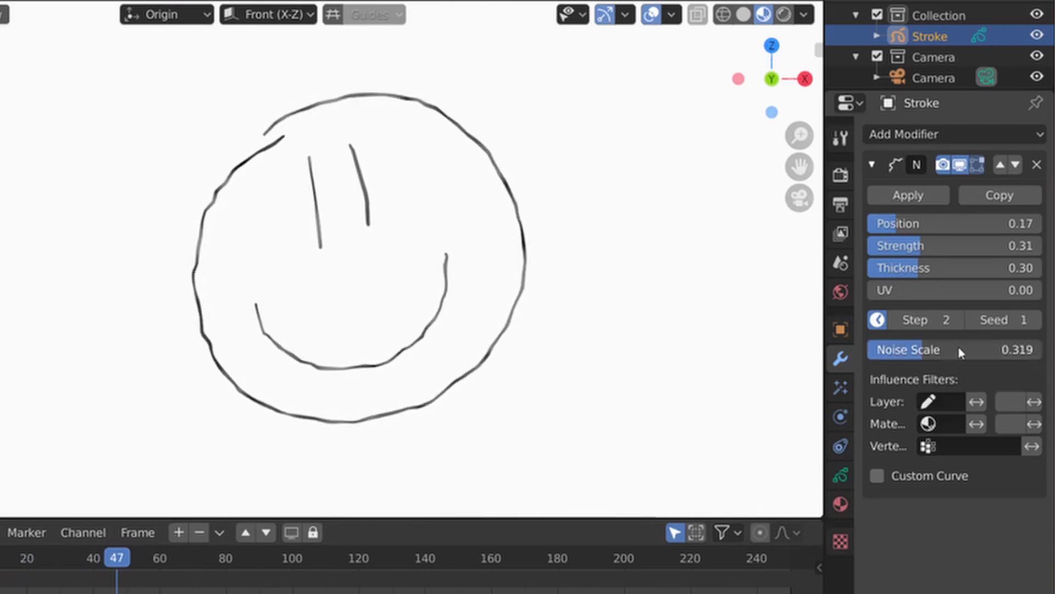
key(space)
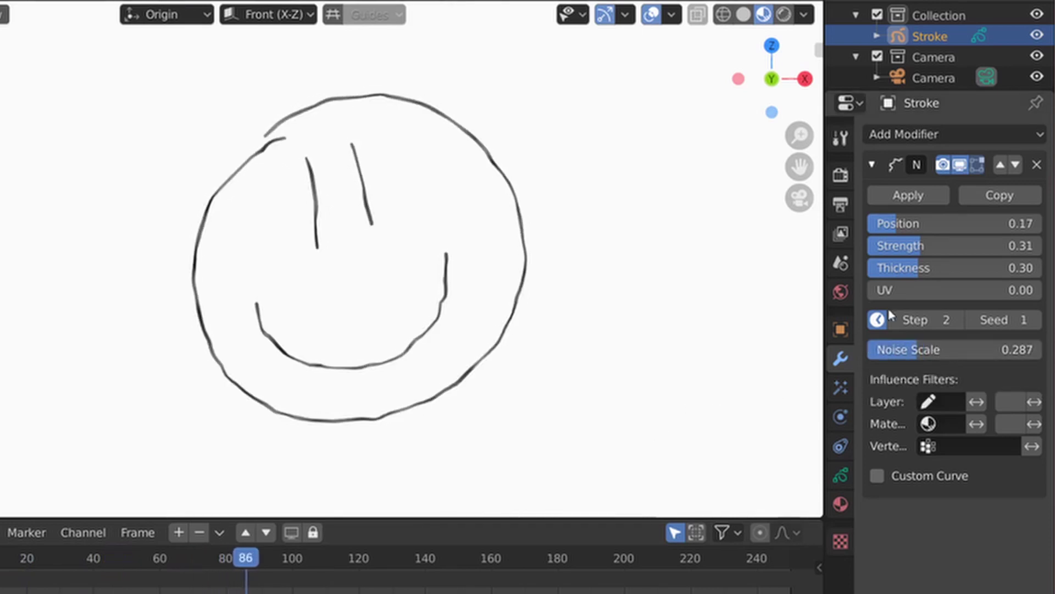
mouse_move(952, 229)
mouse_down()
mouse_move(925, 222)
mouse_move(926, 245)
mouse_move(978, 245)
mouse_move(959, 245)
mouse_up()
drag(928, 268, 902, 275)
drag(931, 349, 896, 357)
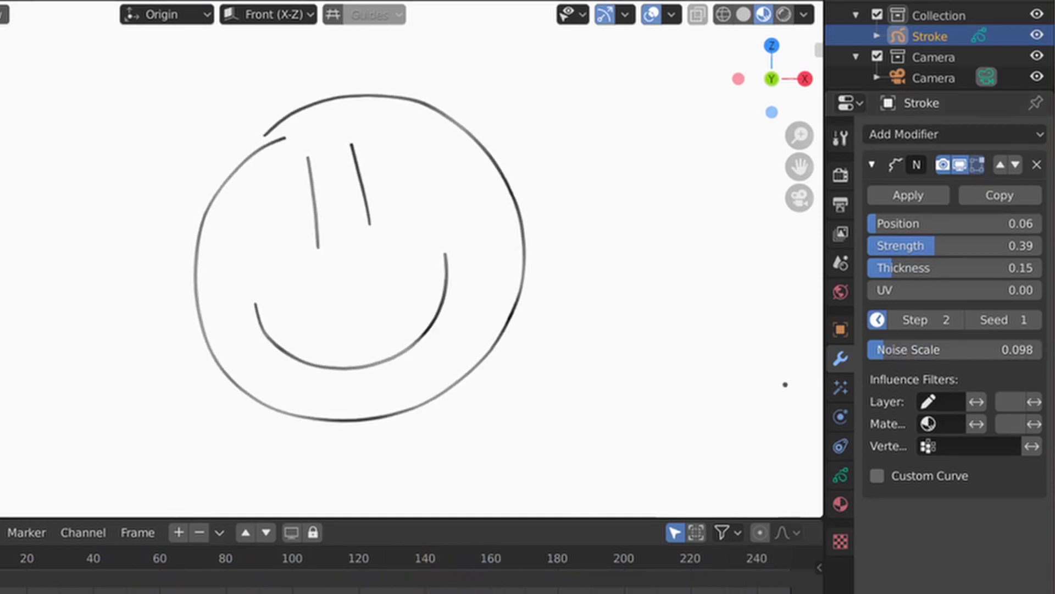
click(956, 321)
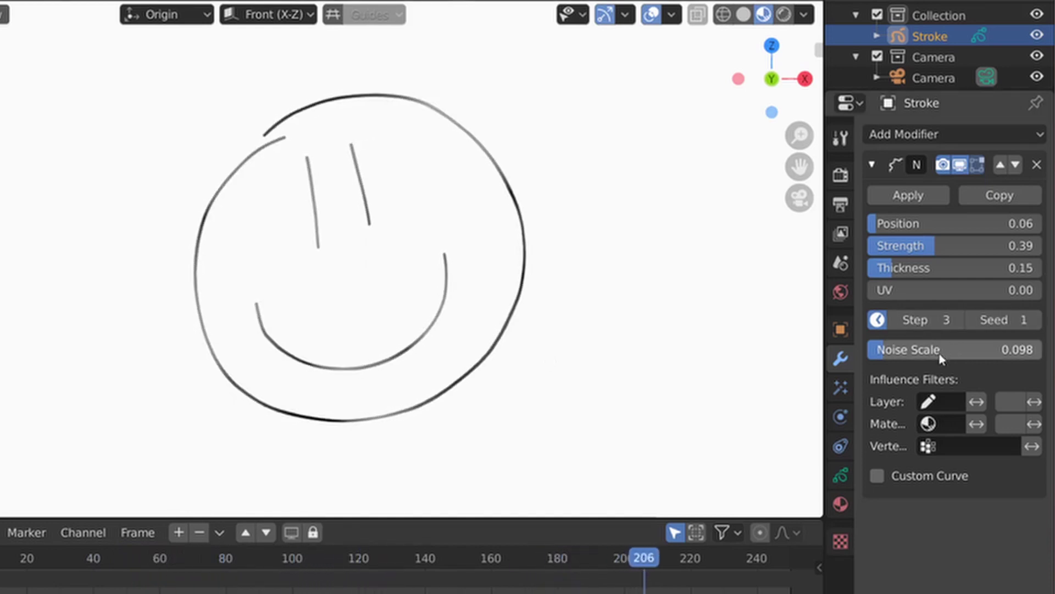
drag(941, 357, 967, 358)
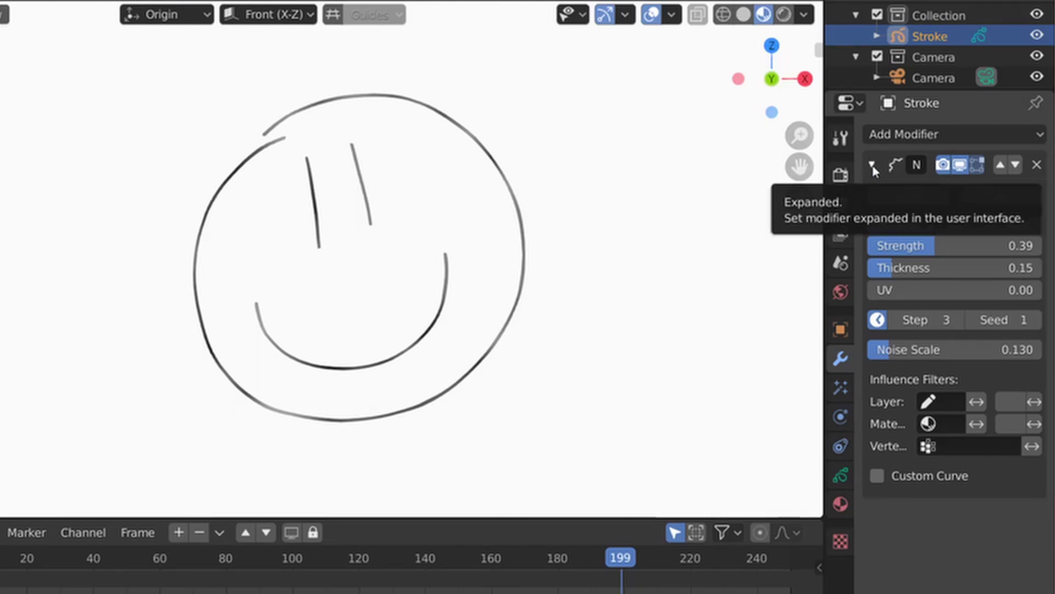
Step: Collapse the Noise panel, add a Generate > Build modifier and widen the Properties editor
click(872, 165)
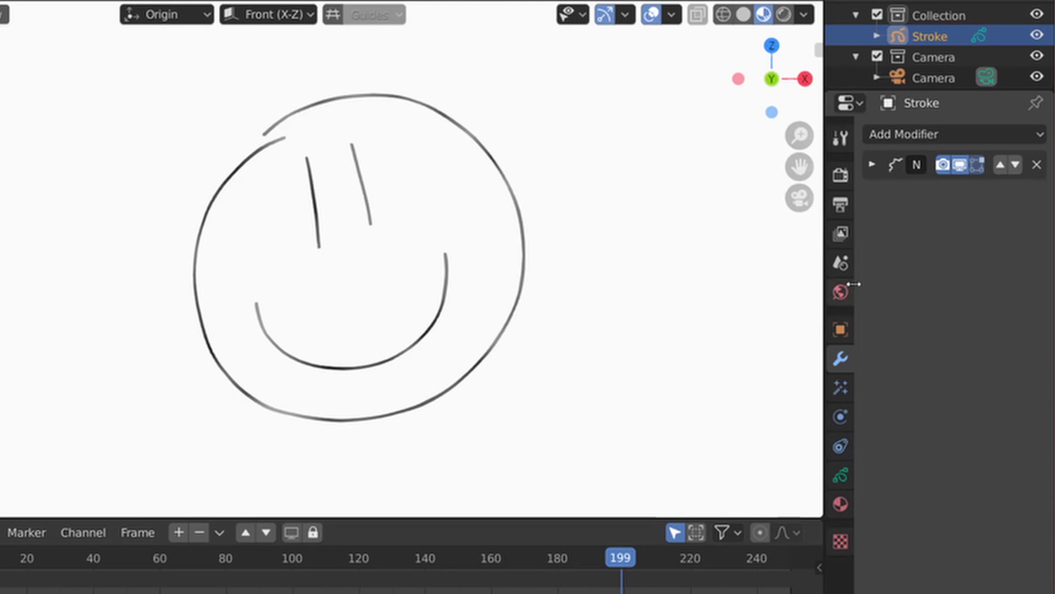
click(935, 134)
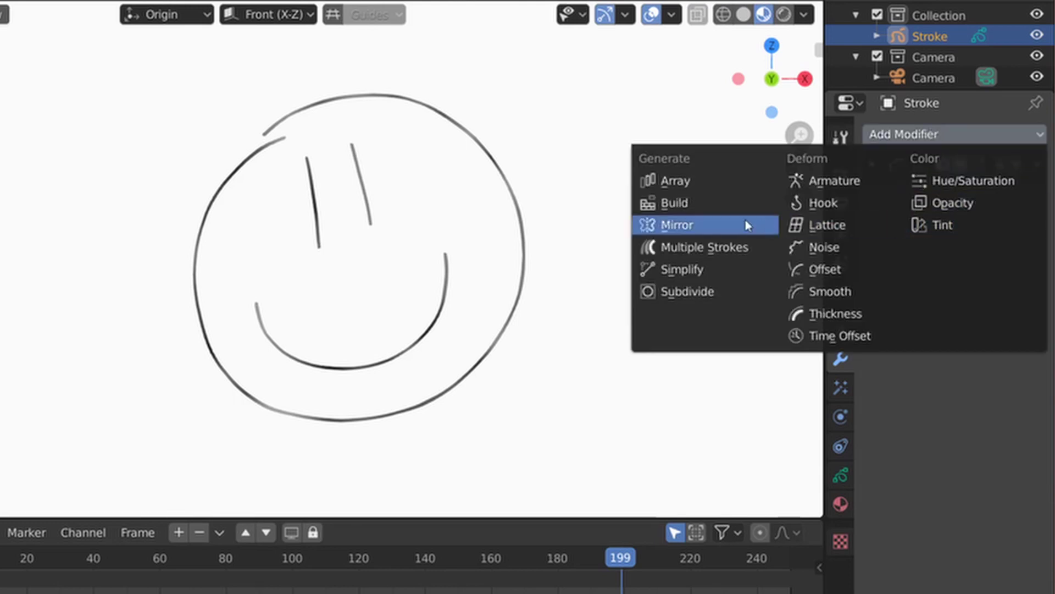
click(701, 204)
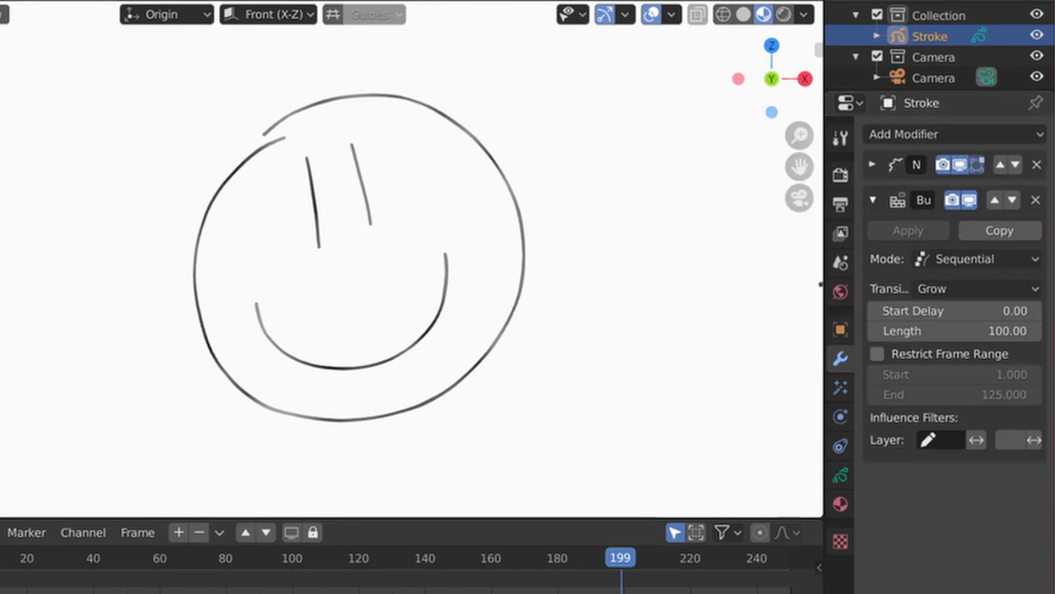
drag(827, 281, 762, 287)
key(space)
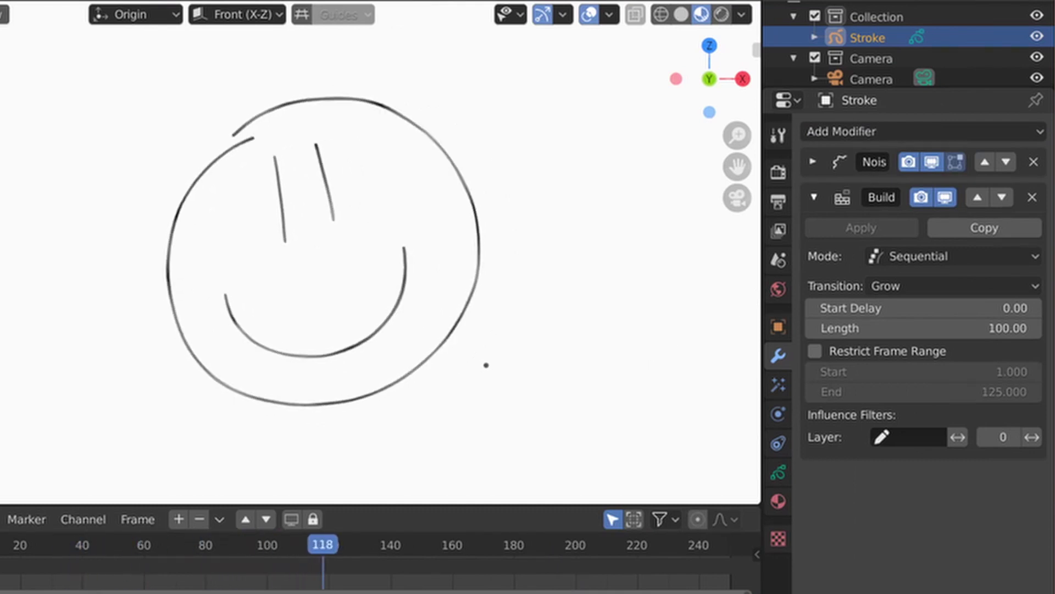
Step: Set the Build Length to 48 frames and replay from the first frame to check the draw-on
click(910, 331)
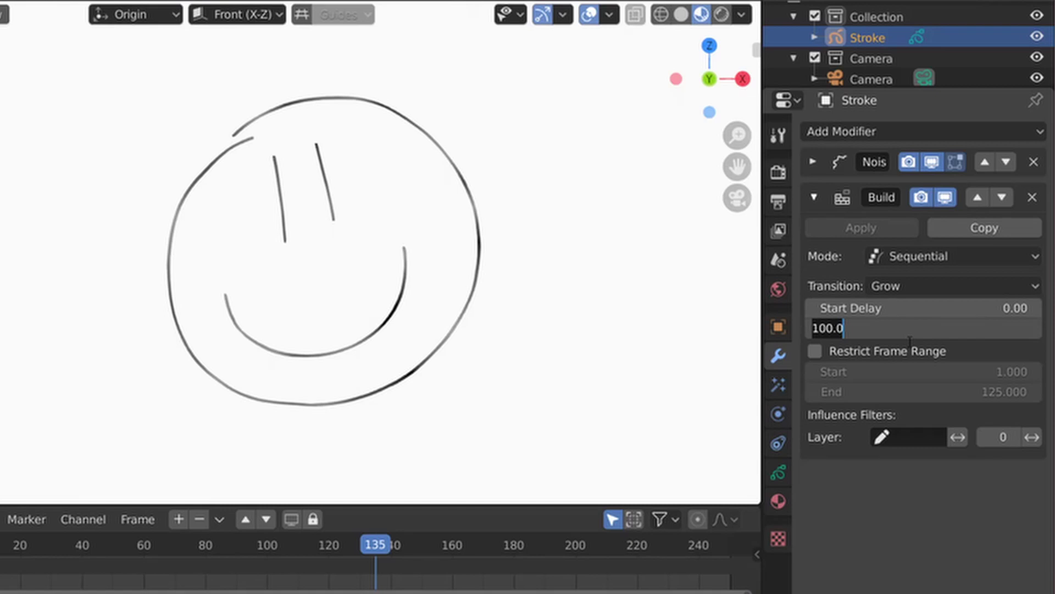
text(48)
key(Return)
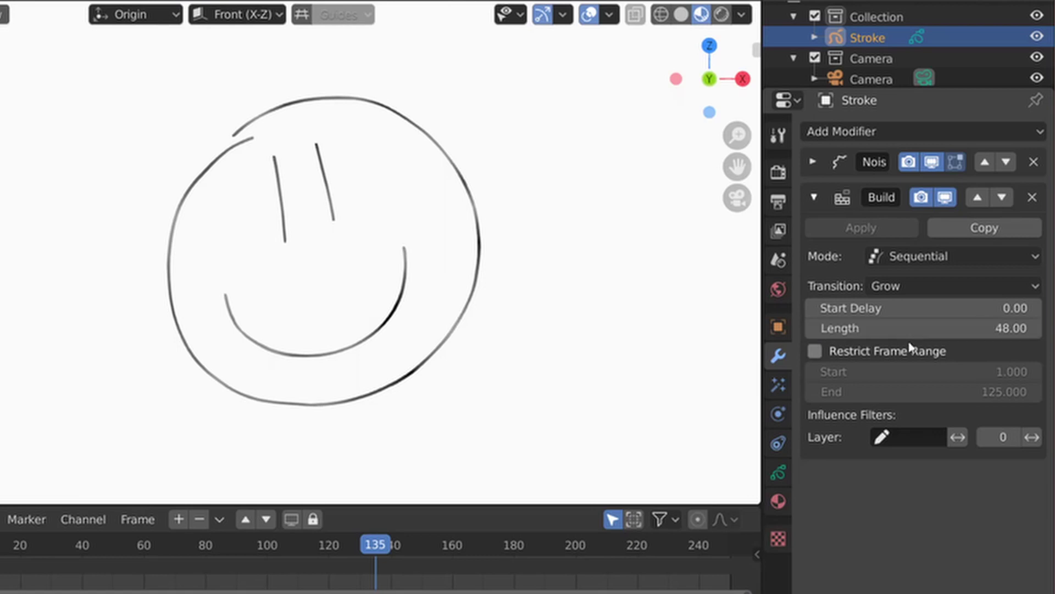
key(shift+Left)
key(space)
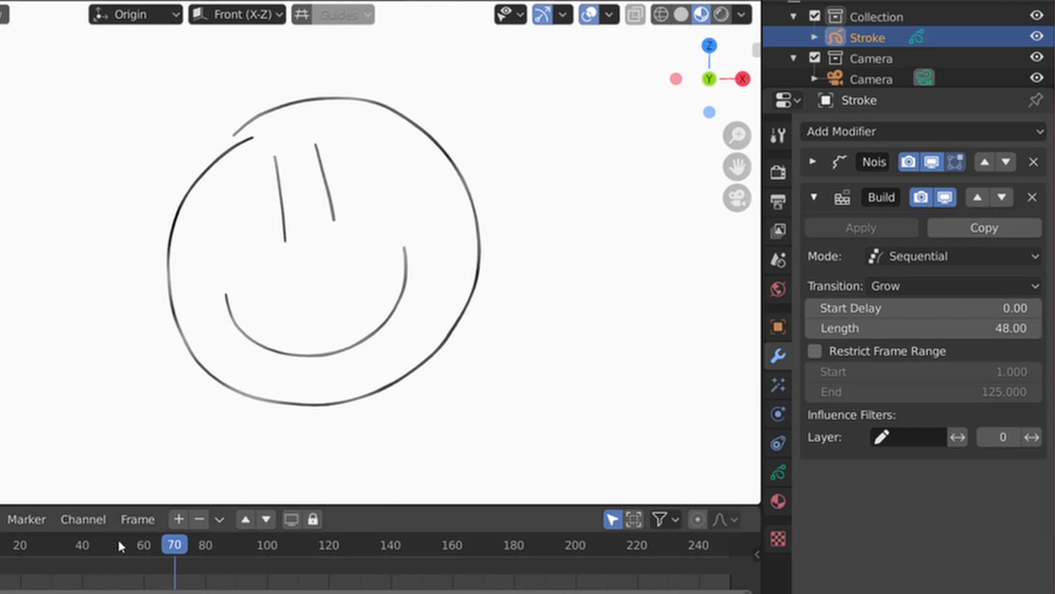
mouse_move(121, 546)
mouse_down()
mouse_move(27, 545)
mouse_move(122, 546)
mouse_up()
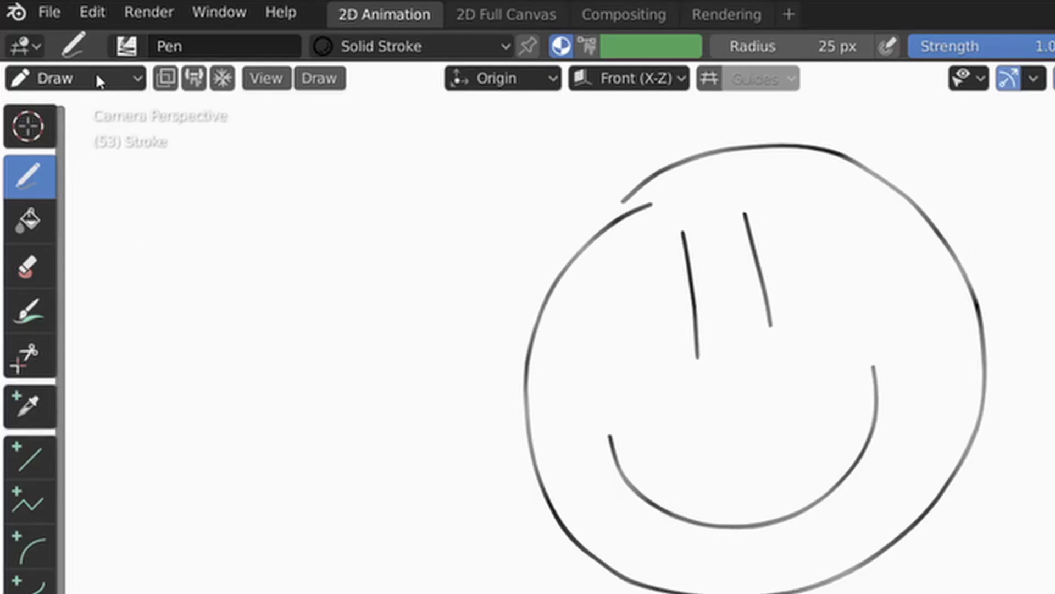
Step: Switch the strokes to Edit Mode with Point selection
click(94, 80)
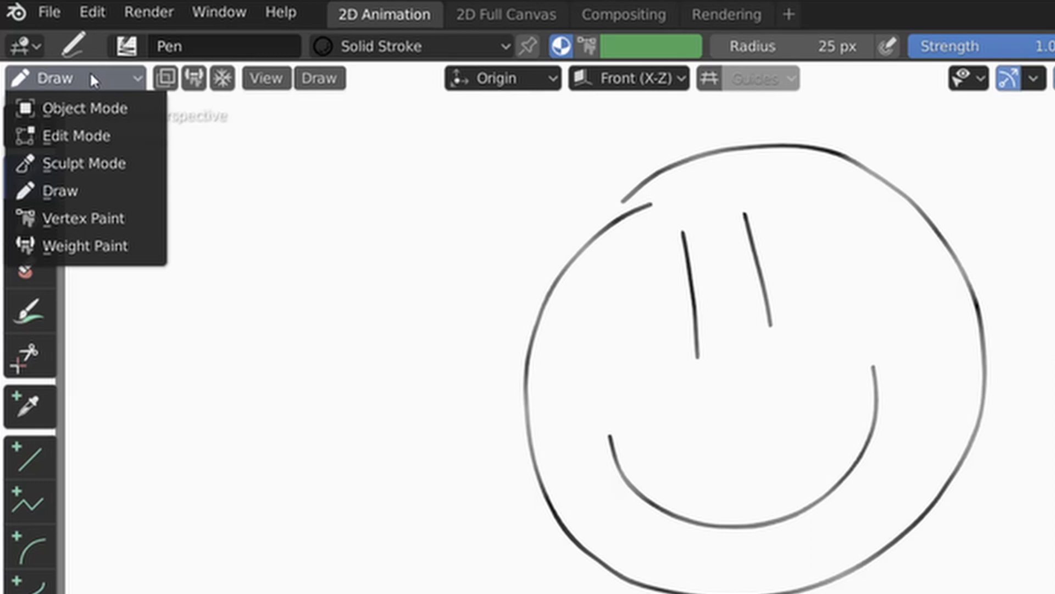
click(82, 135)
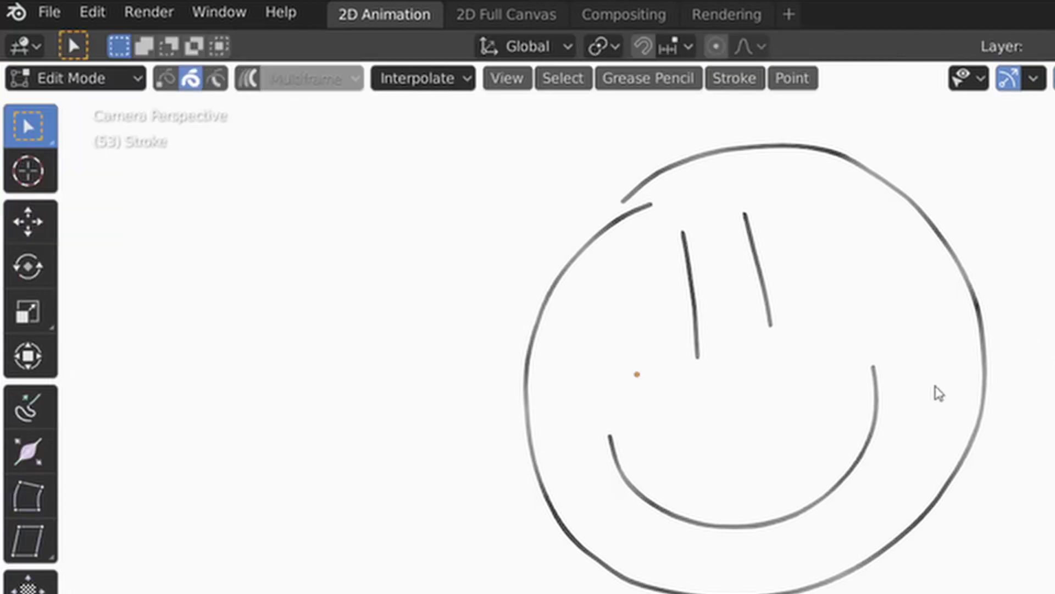
click(176, 80)
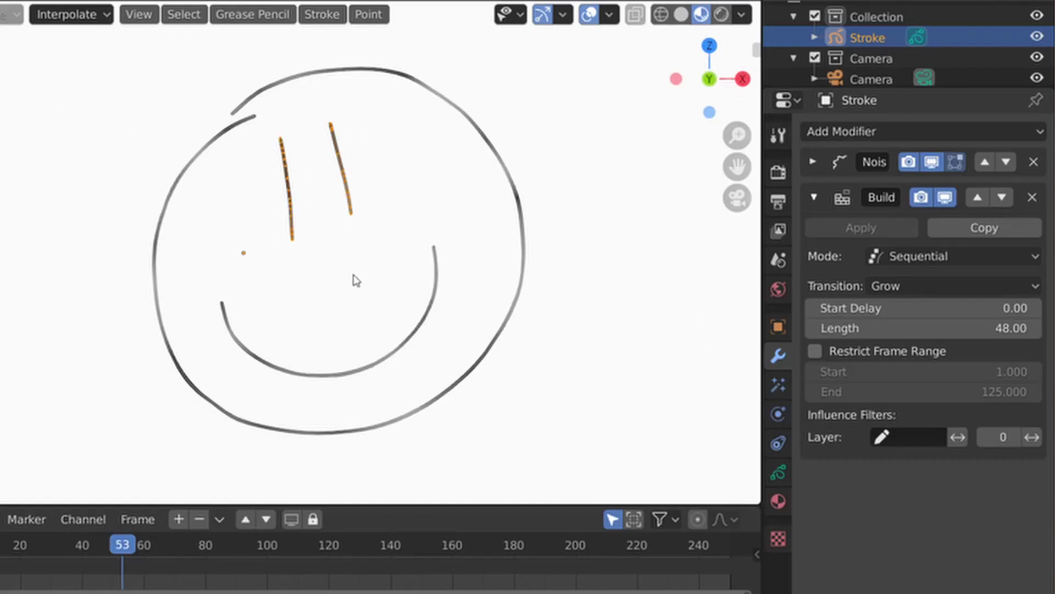
scroll(353, 280, up, 7)
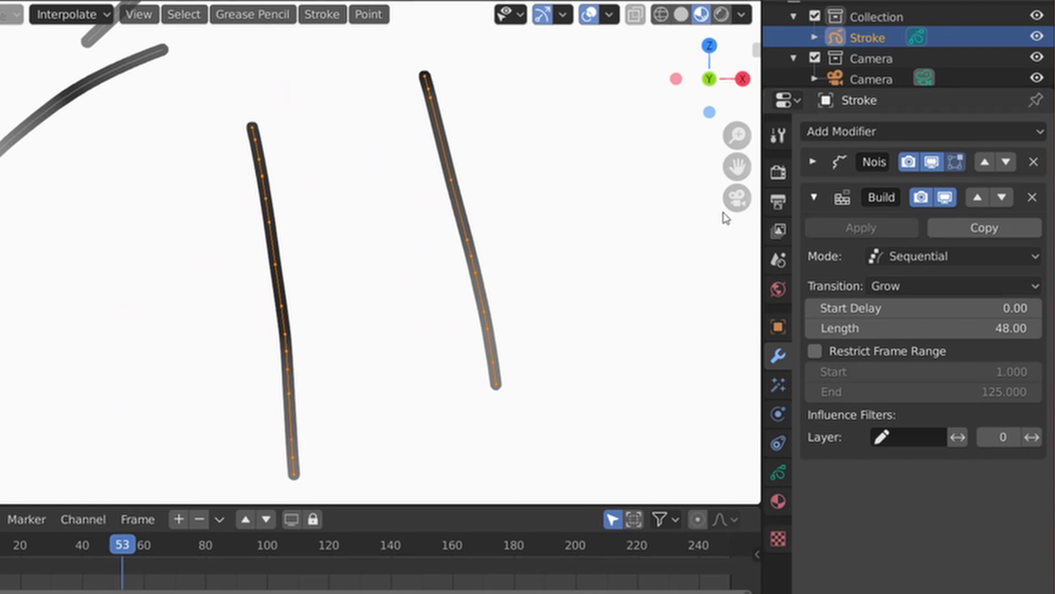
Step: Resample the selected eye strokes with Stroke > Simplify > Sample and adjust its Length
click(368, 16)
mouse_move(329, 22)
mouse_move(333, 61)
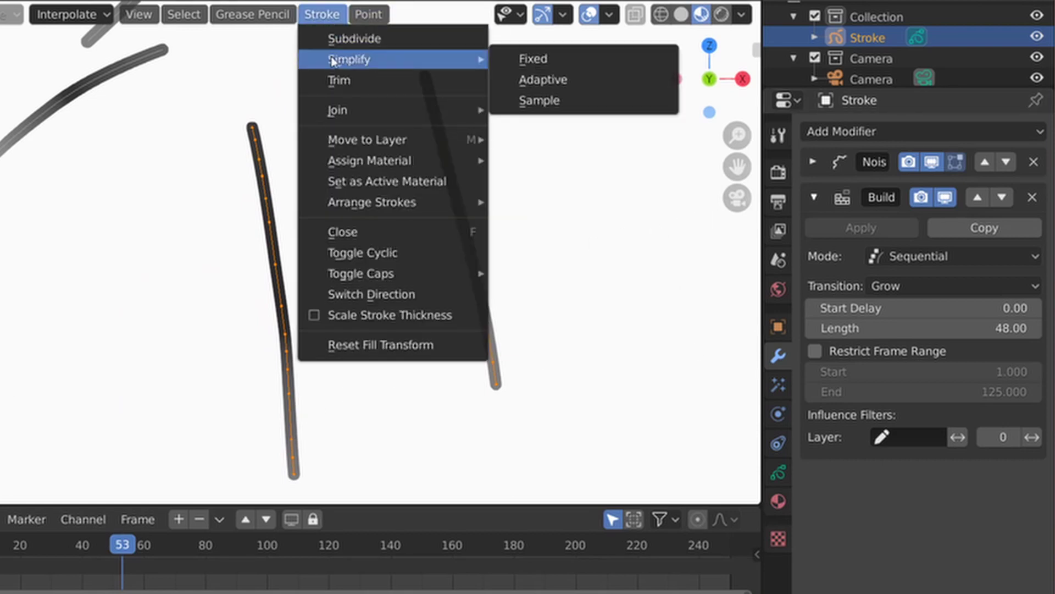
click(536, 101)
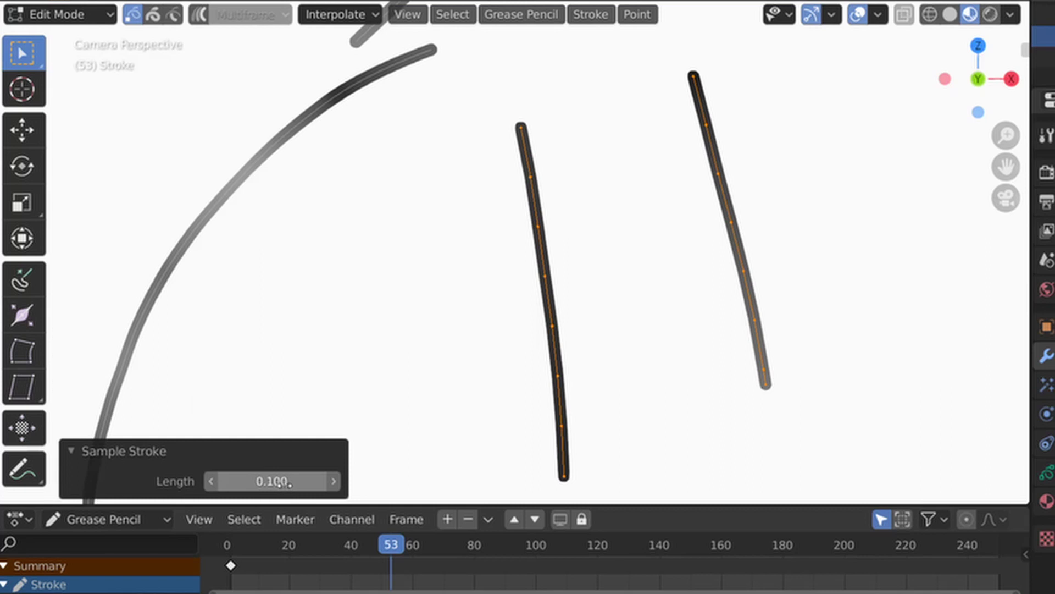
mouse_move(280, 484)
mouse_down()
mouse_move(299, 485)
mouse_move(278, 485)
mouse_move(290, 486)
mouse_up()
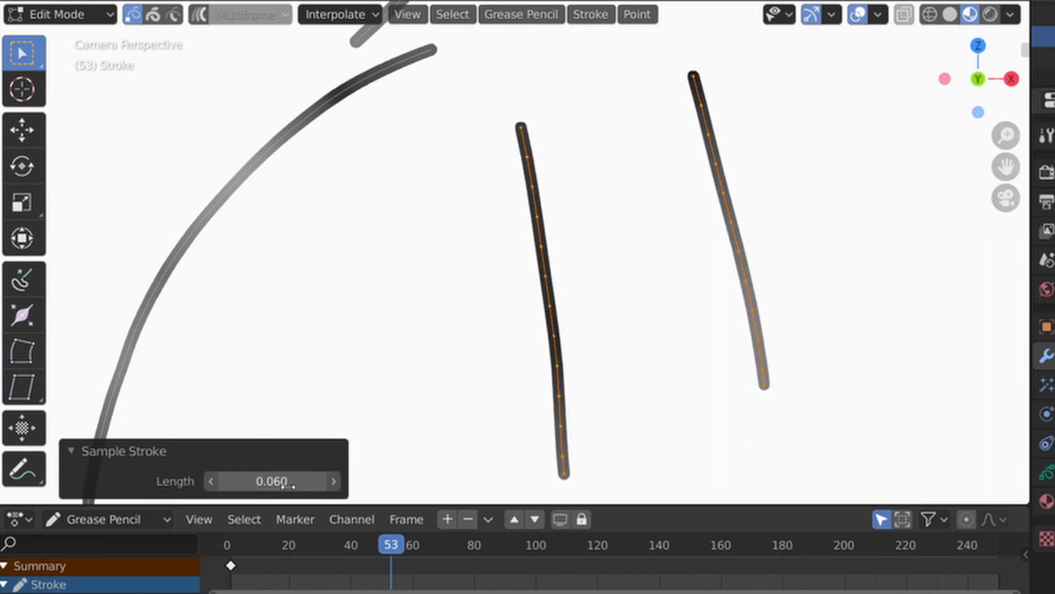
Step: Return to Object Mode, rewind to the first frame and play the draw-on animation
scroll(676, 259, down, 5)
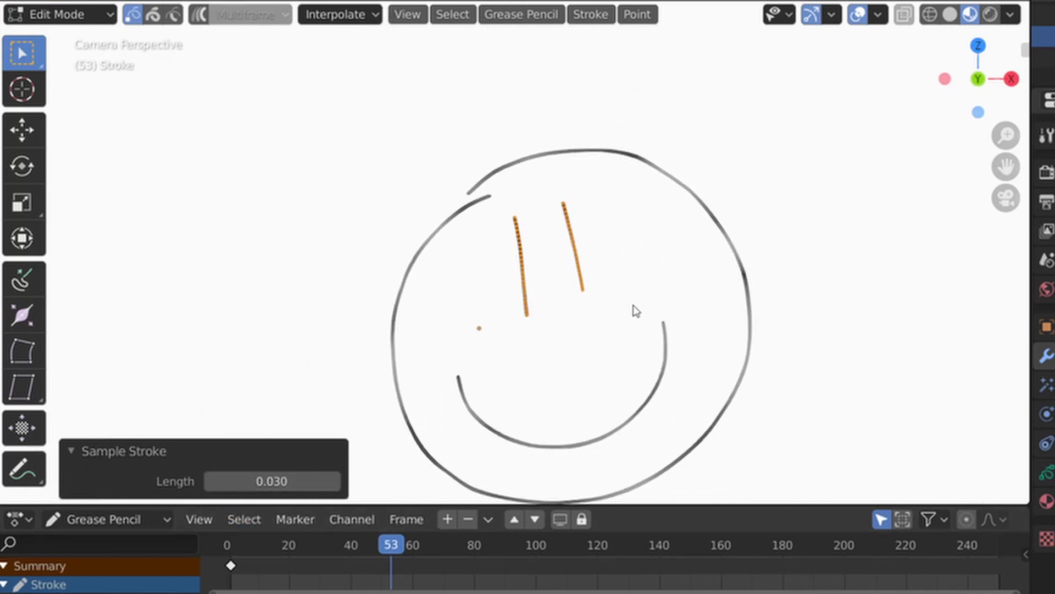
key(Tab)
key(shift+Left)
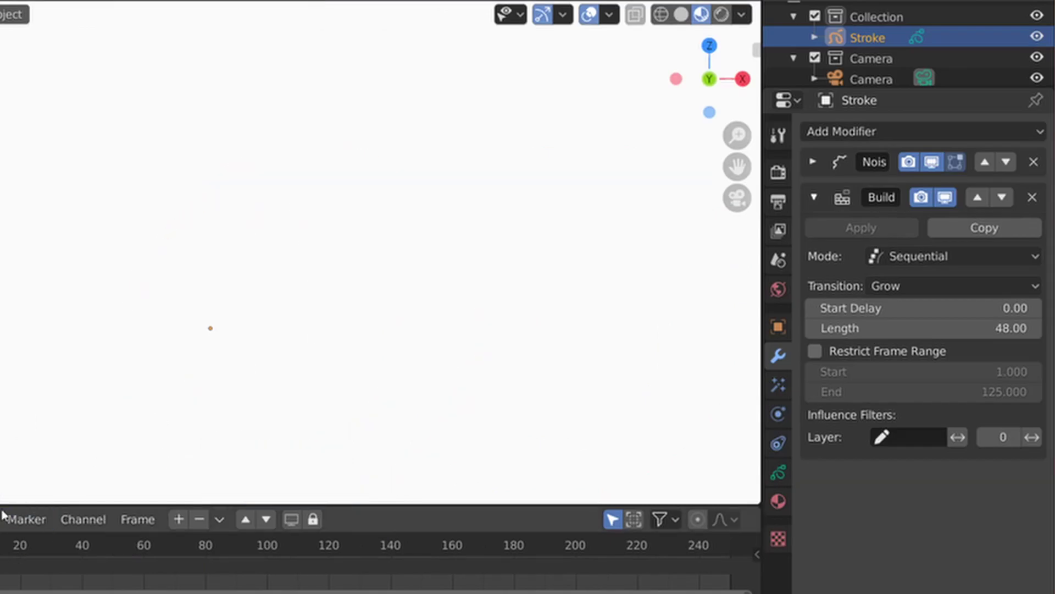
key(space)
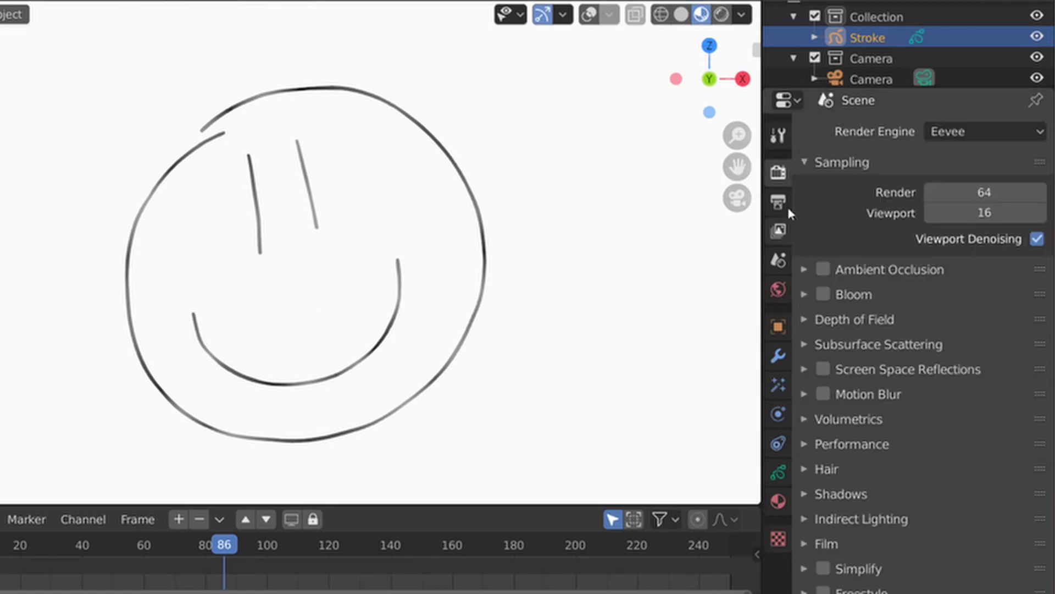
Step: Enable Film > Transparent and switch the viewport to Rendered shading
click(902, 547)
scroll(841, 566, down, 4)
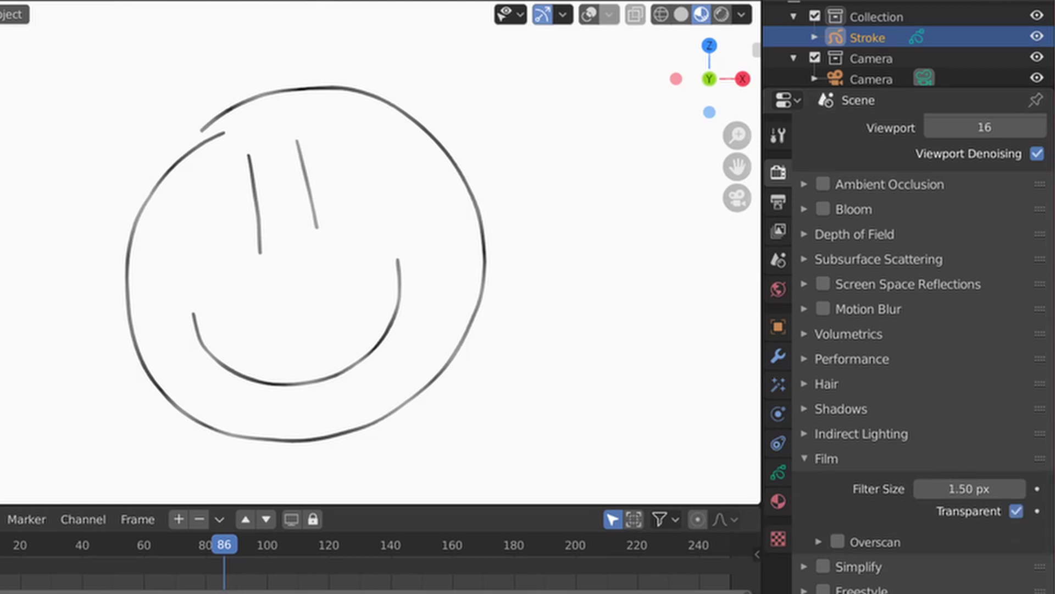
click(725, 14)
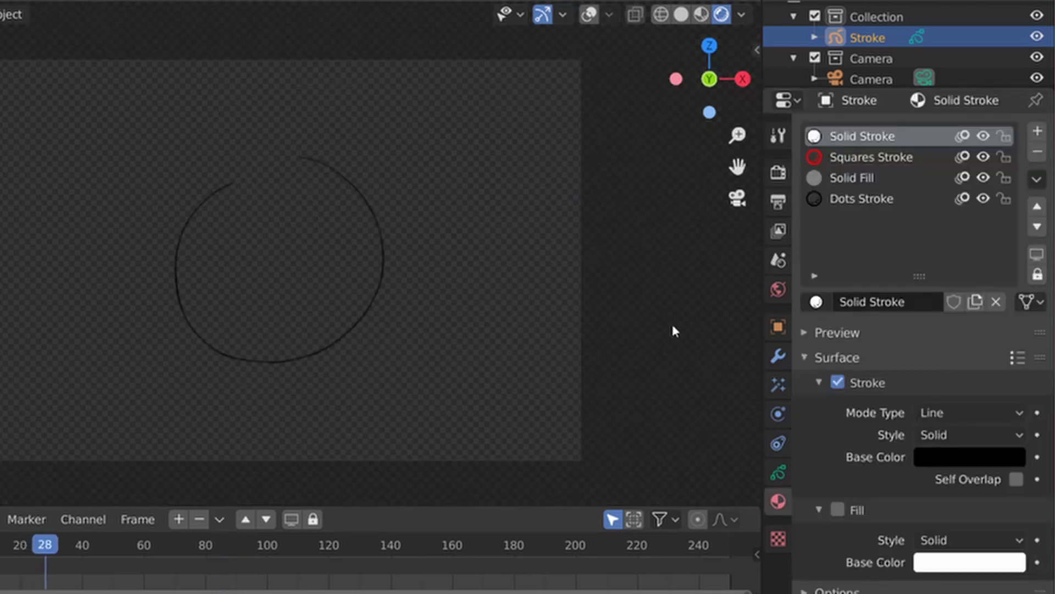
Step: Point the render output path to a file named Smiley in the 004_lollypopman folder
click(778, 202)
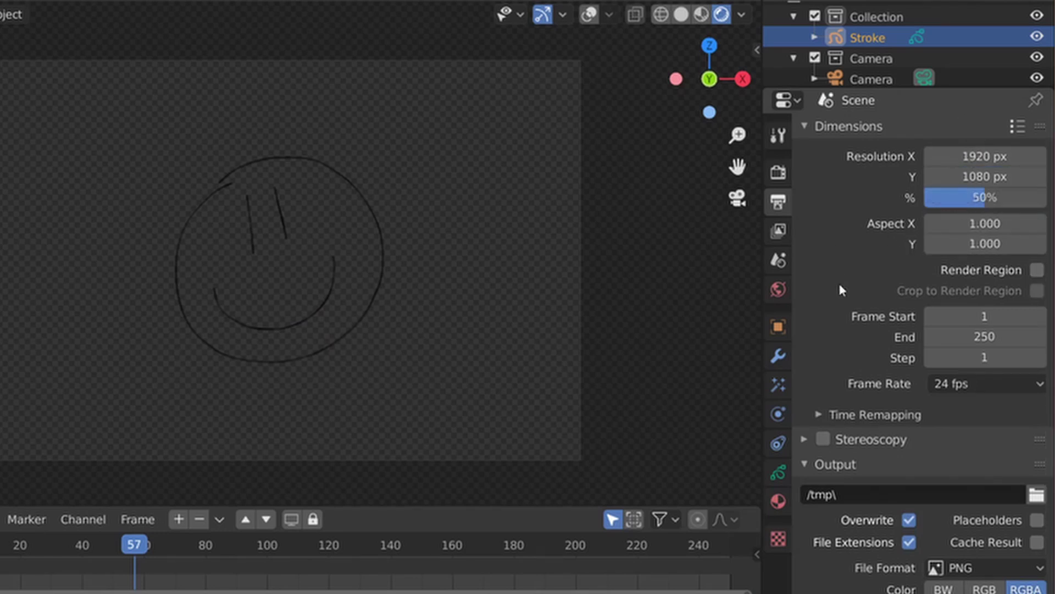
scroll(890, 397, down, 3)
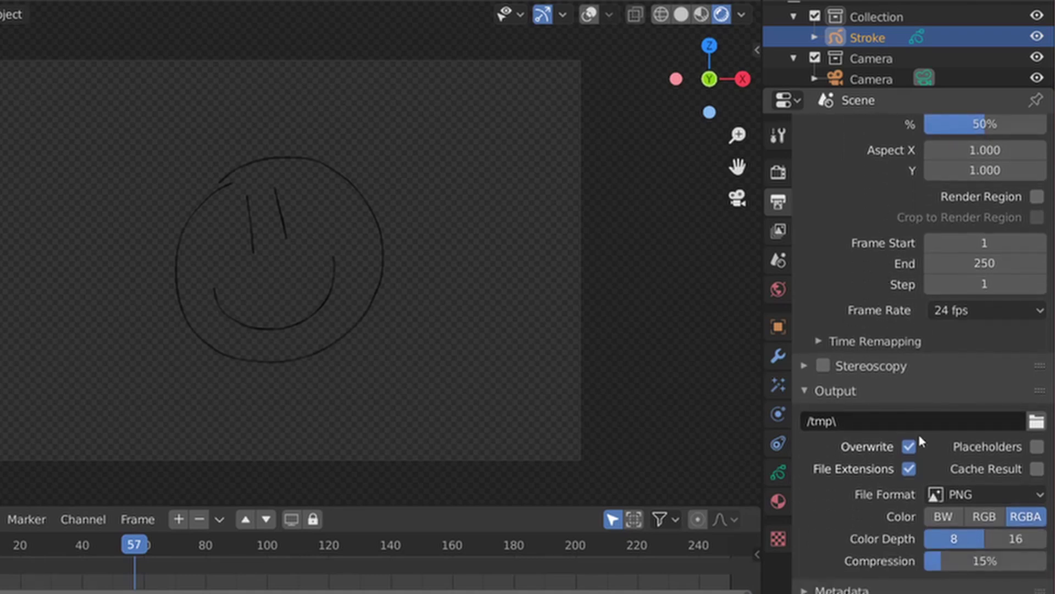
click(1036, 423)
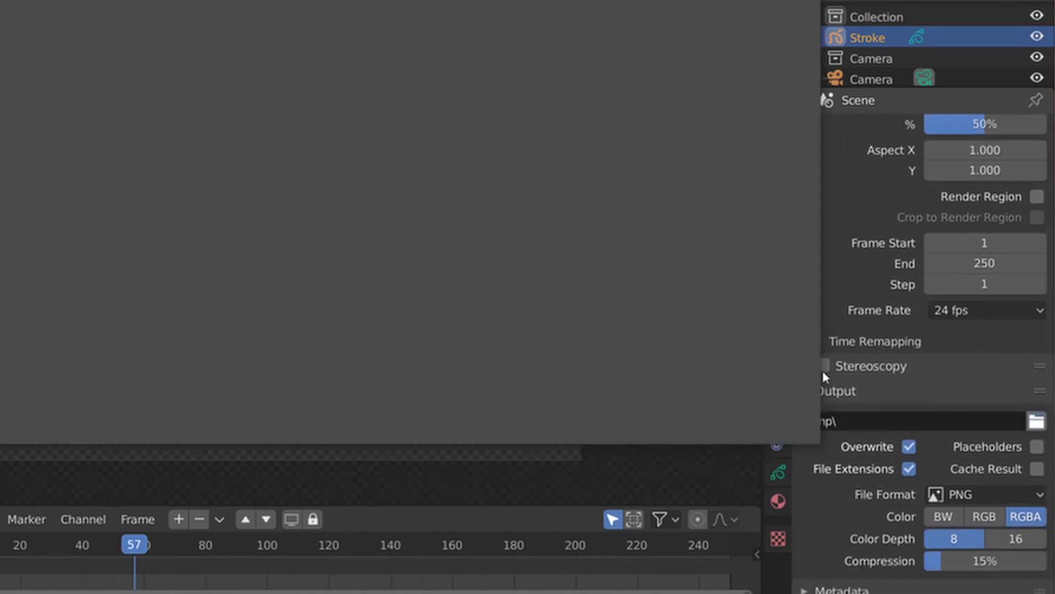
scroll(63, 123, down, 5)
click(58, 223)
click(435, 422)
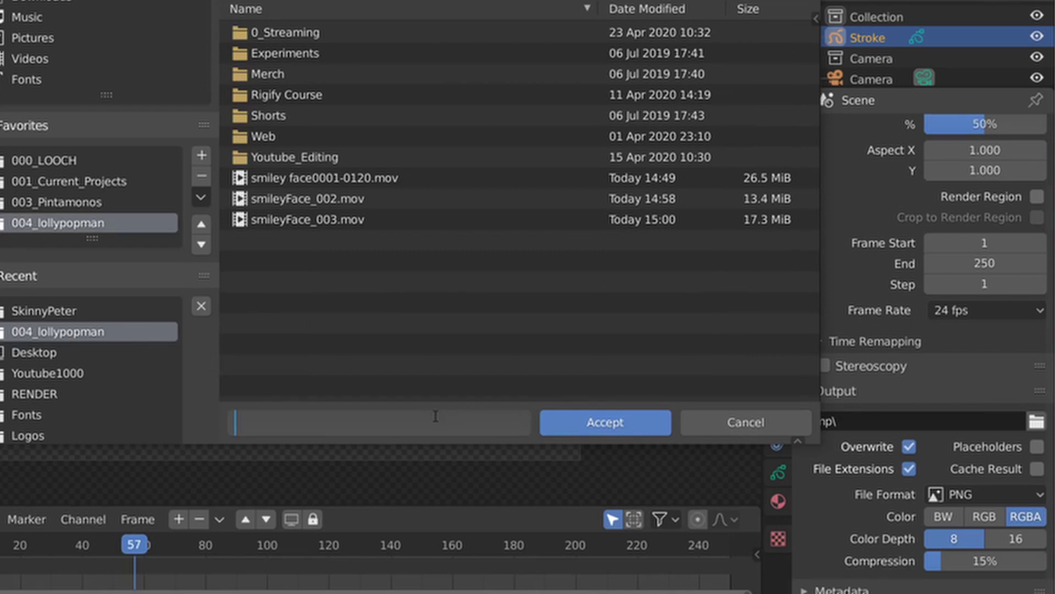
text(Smiley)
key(Return)
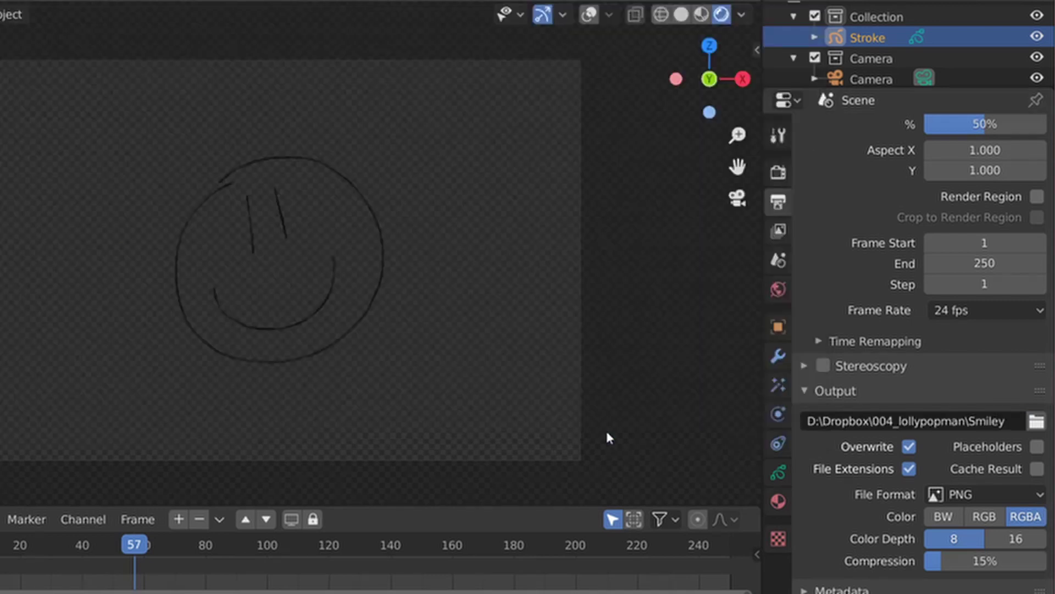
Step: Output FFmpeg video in a Quicktime container, encoded with QT rle and RGBA colour
click(967, 494)
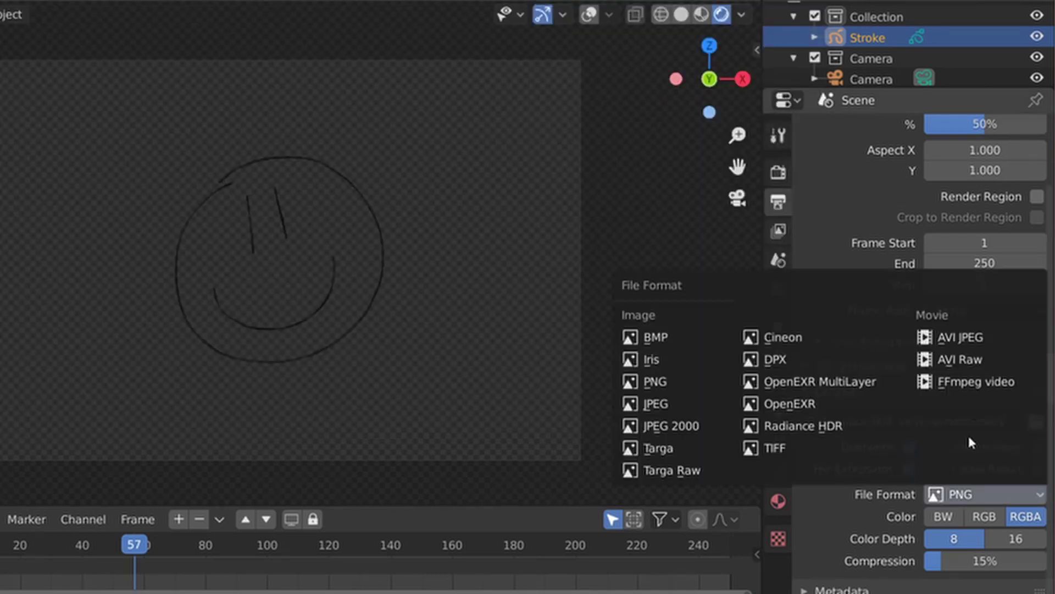
click(996, 387)
scroll(954, 448, down, 6)
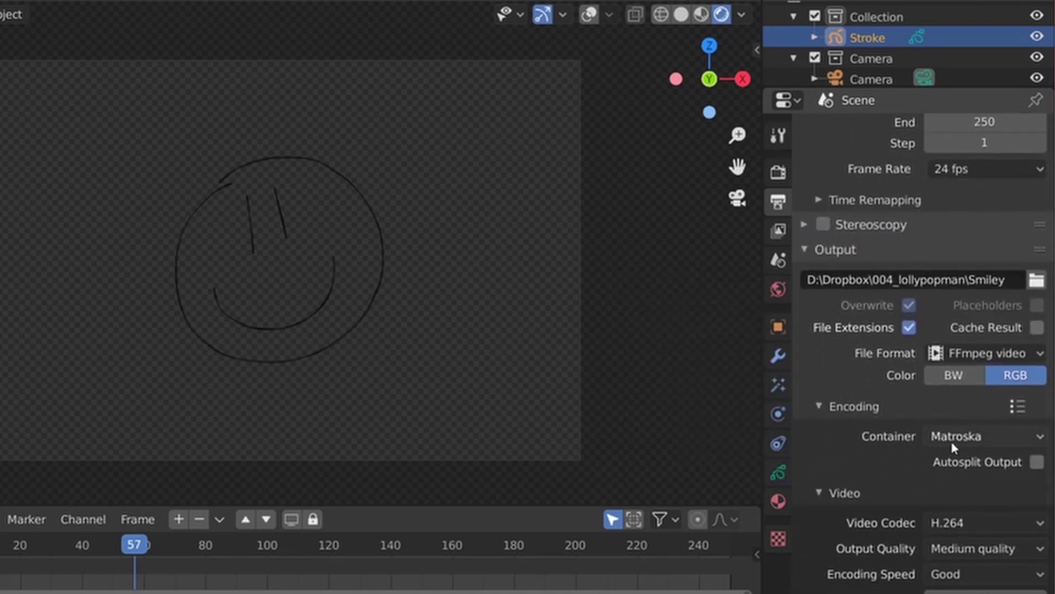
click(954, 439)
click(958, 323)
click(968, 523)
click(977, 259)
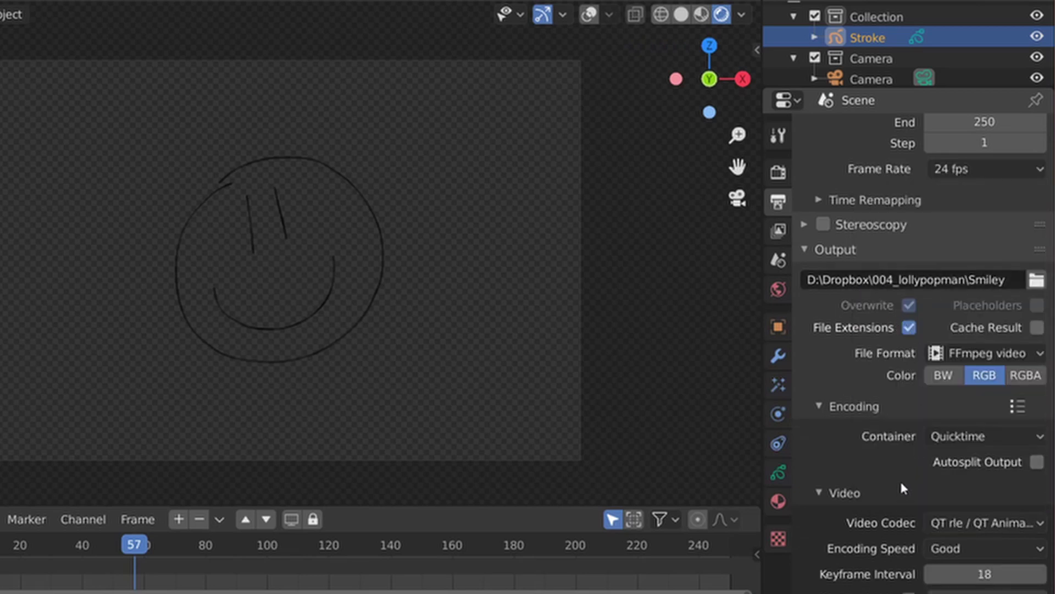
click(1025, 379)
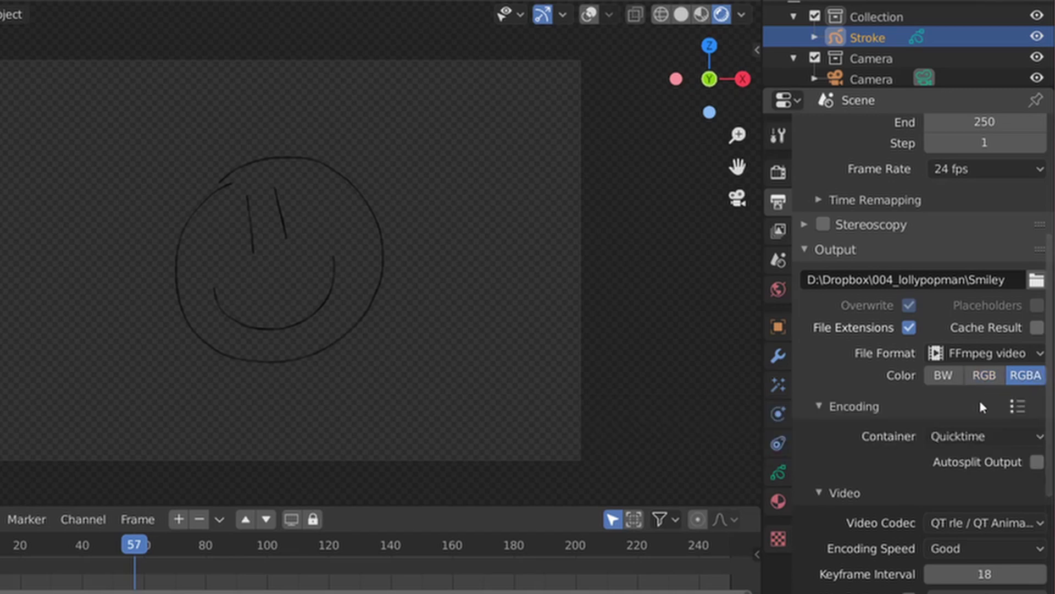
scroll(863, 478, up, 4)
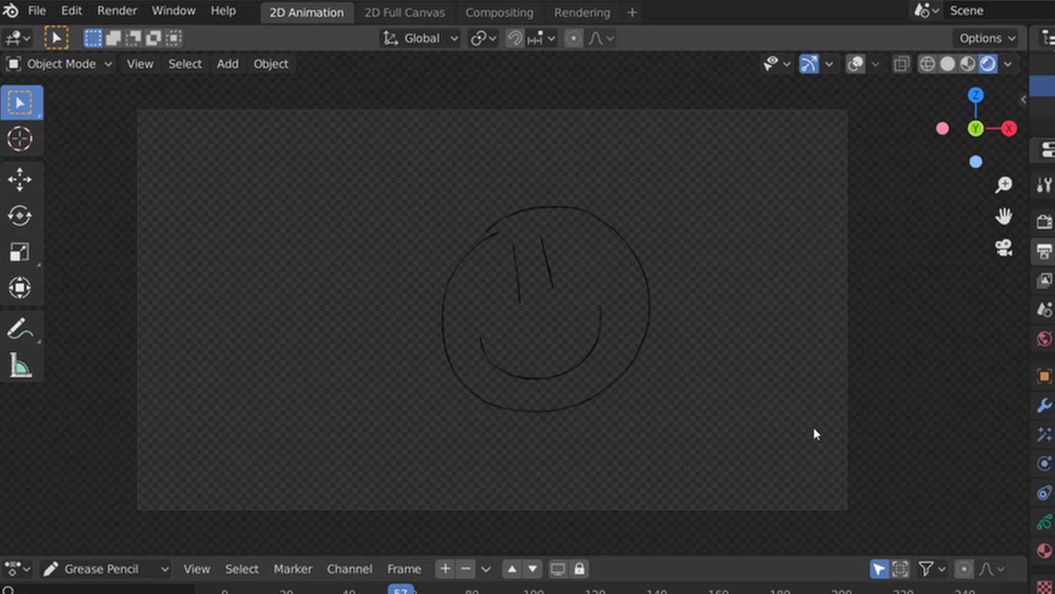
Step: Render all 250 frames of the smiley animation to the QuickTime movie file
click(116, 11)
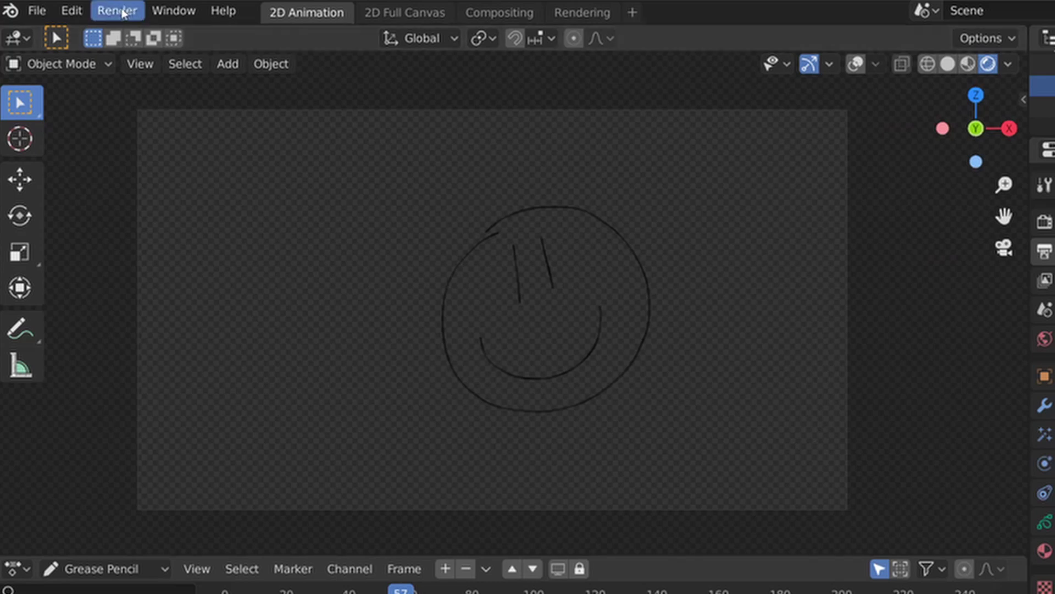
click(165, 56)
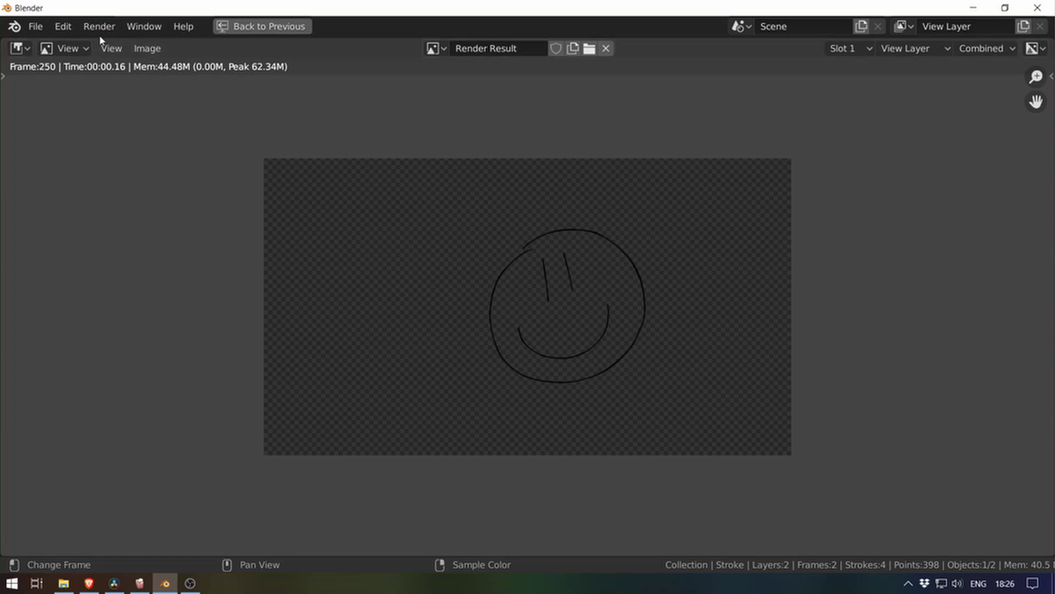
Step: Play back the rendered Smiley0001-0250.mov in the animation player
click(101, 27)
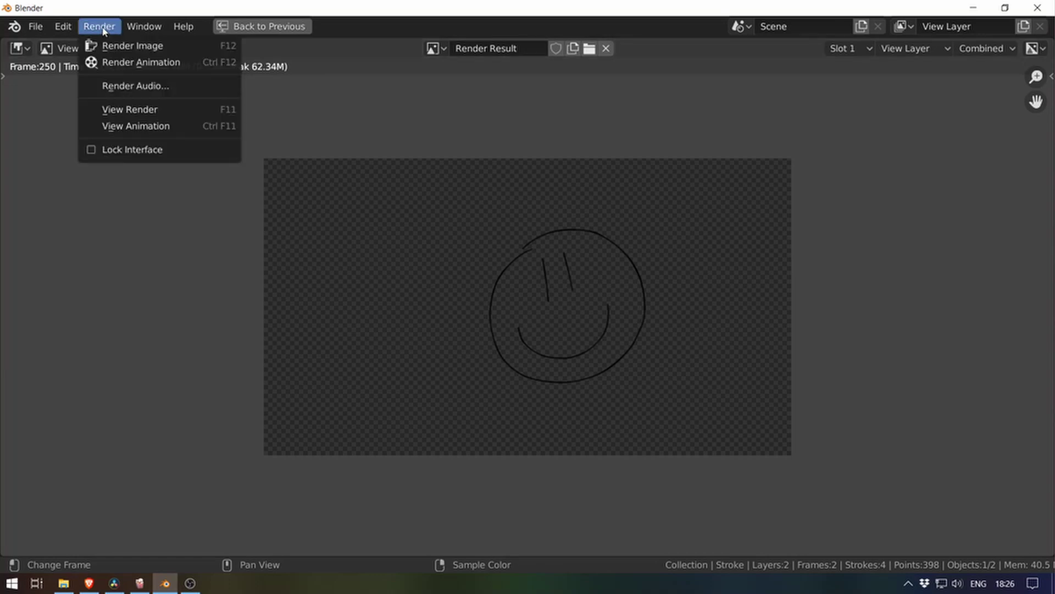
click(103, 130)
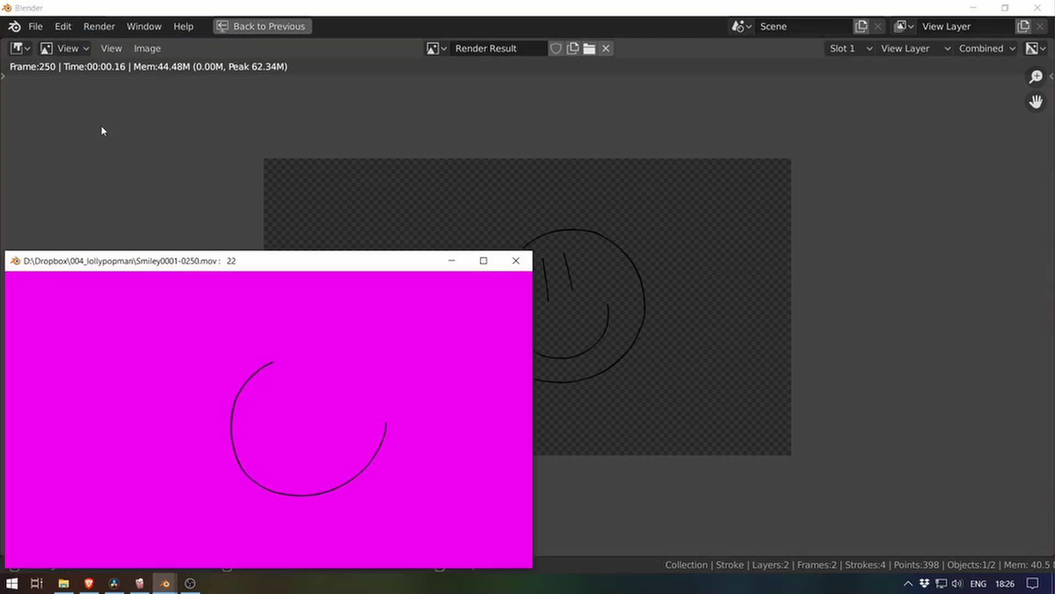